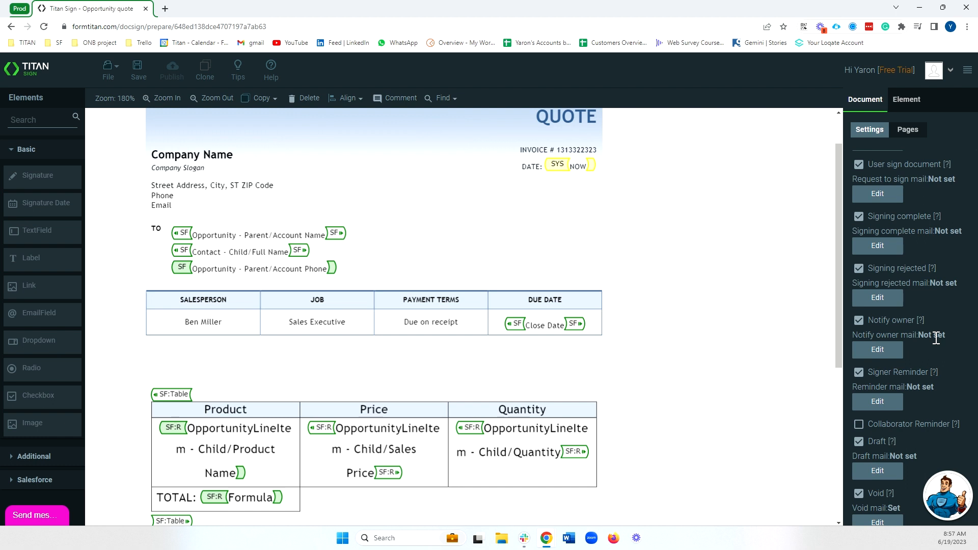
# Add the Files (Content Version) object to the document's Push to Salesforce settings
pyautogui.scroll(2, 935, 320)
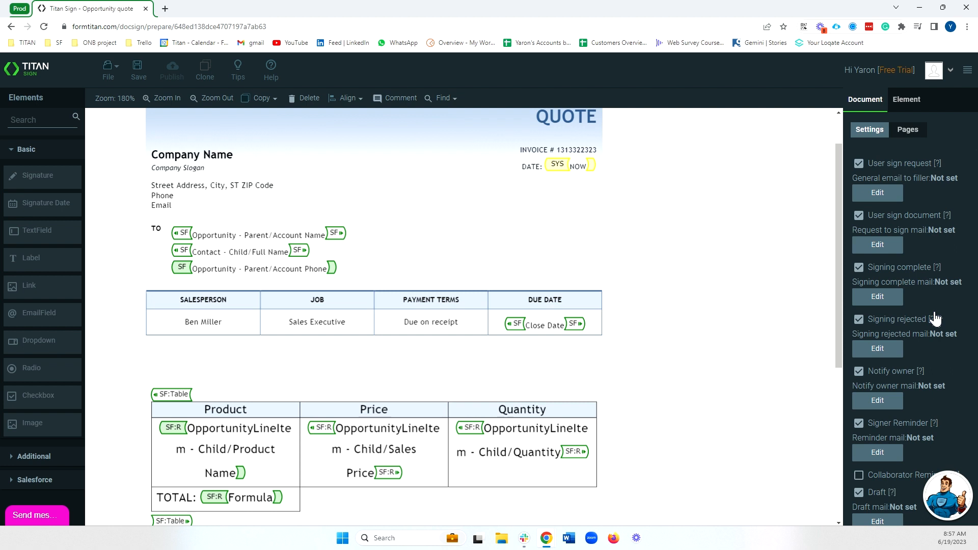
pyautogui.scroll(-10, 935, 319)
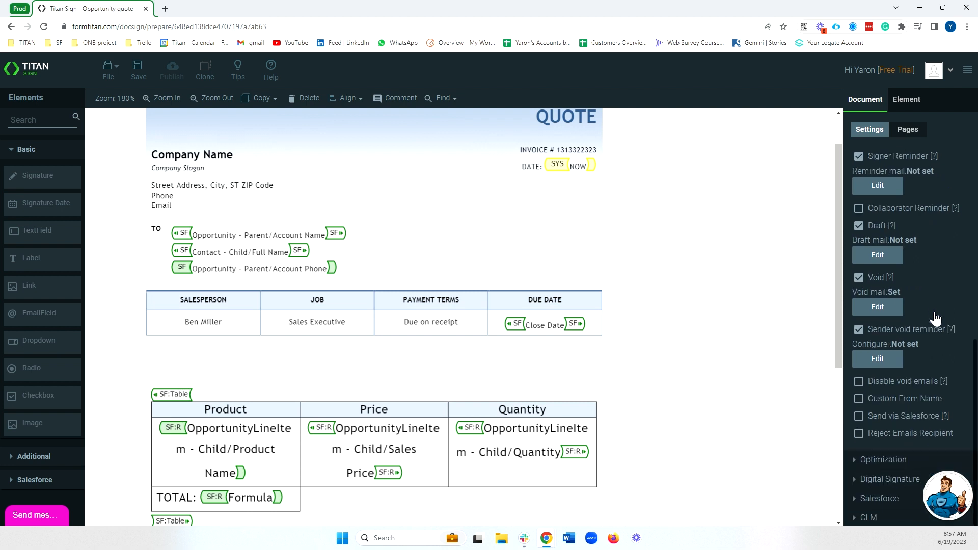
pyautogui.click(892, 501)
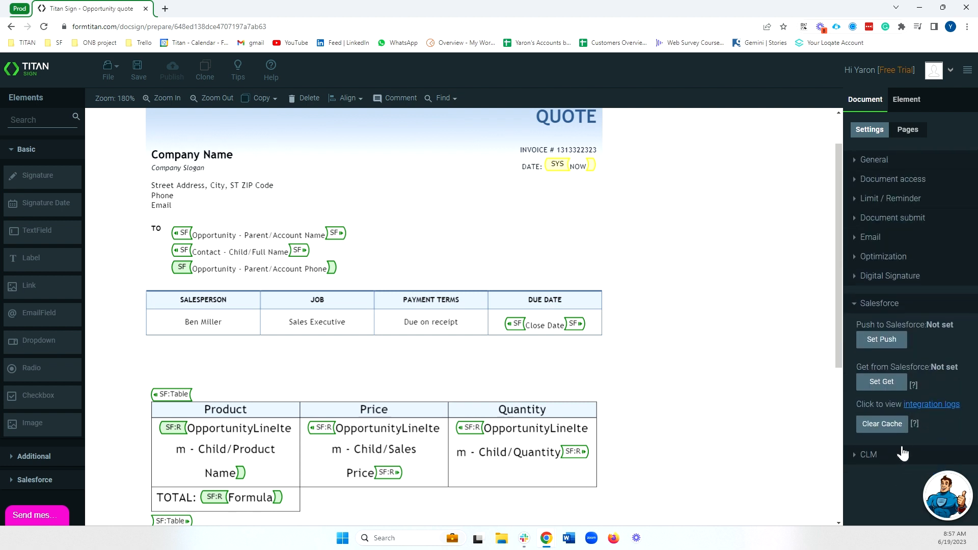
pyautogui.click(890, 343)
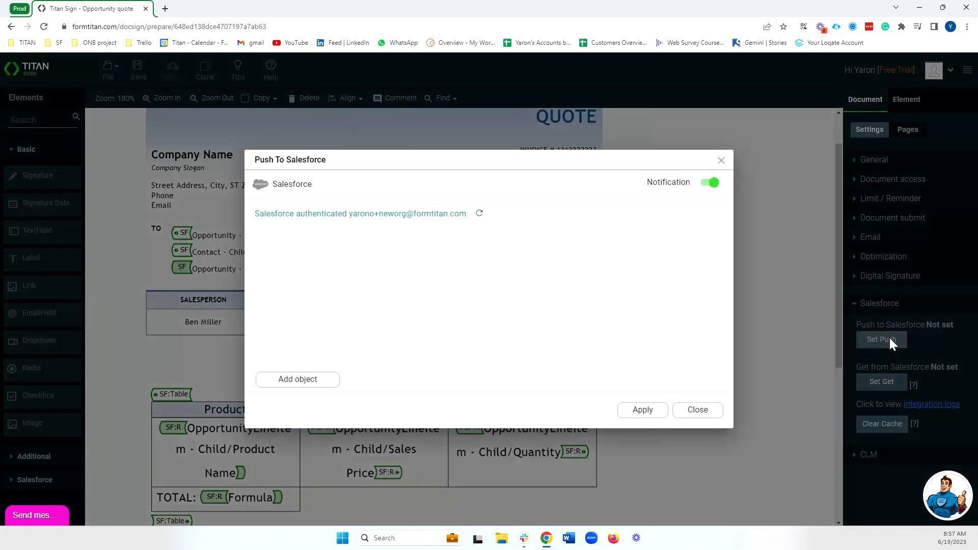
pyautogui.click(295, 389)
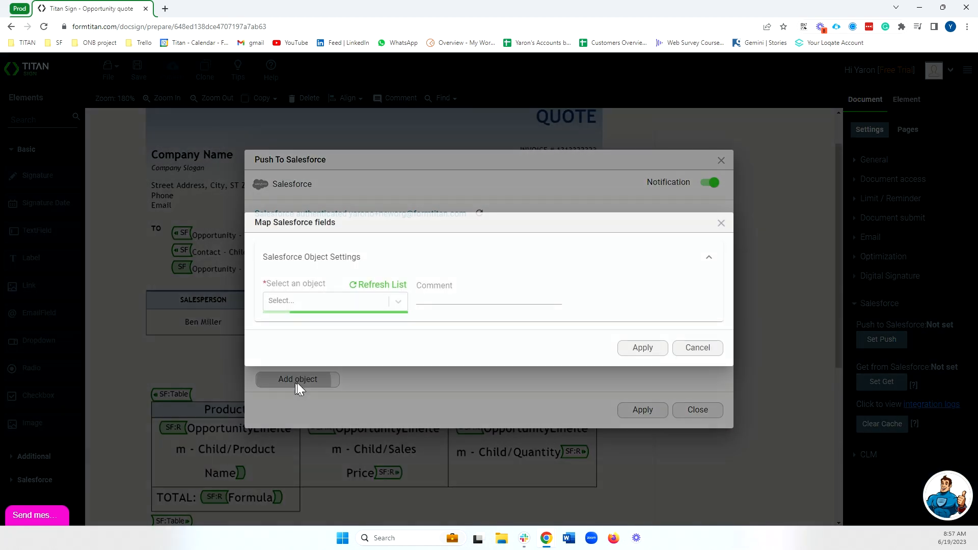
pyautogui.click(359, 305)
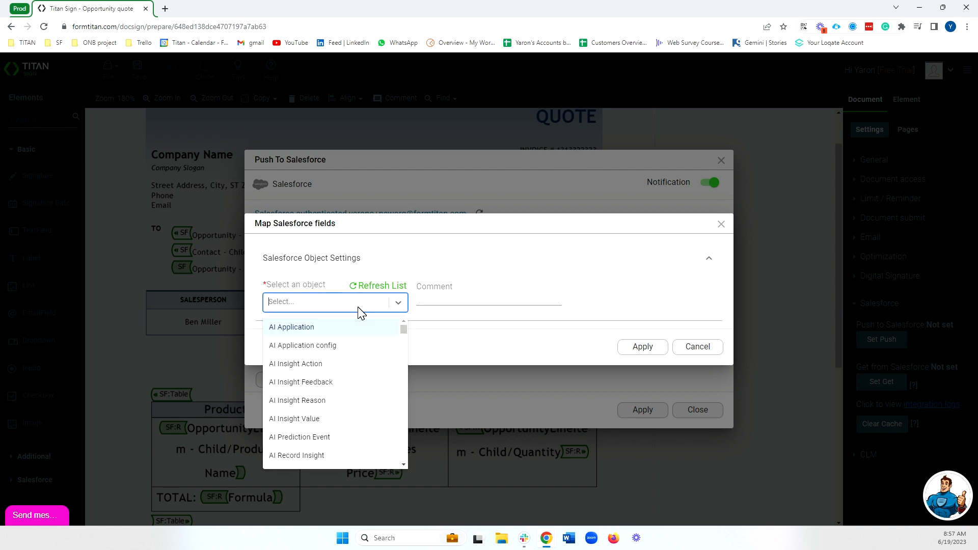
pyautogui.write('file')
pyautogui.click(319, 419)
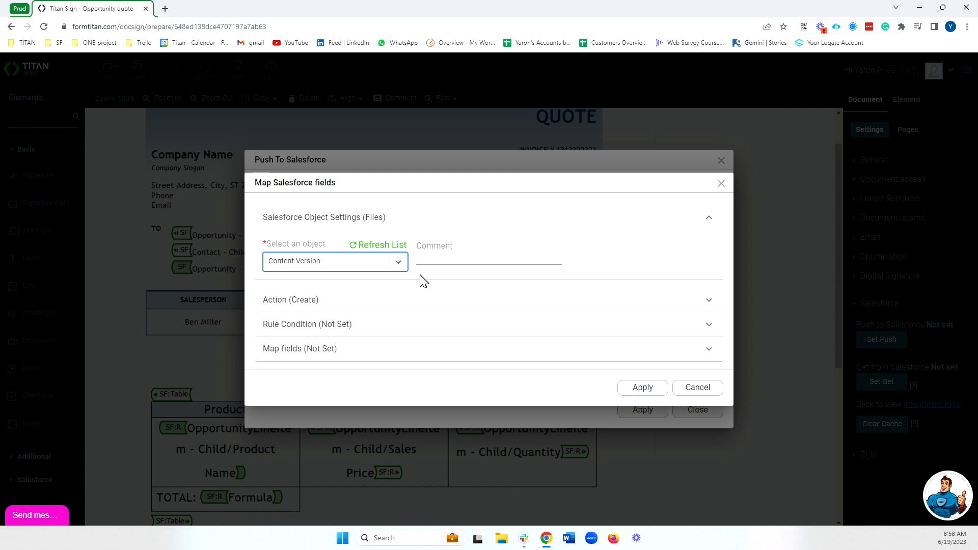
# Open the field mapping for the Files object and map Version Data to Your Document
pyautogui.click(326, 359)
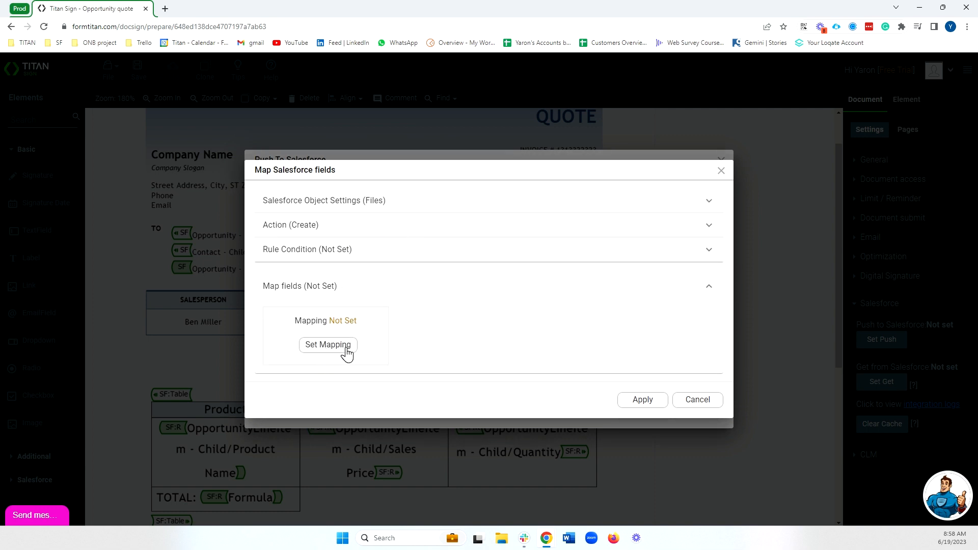
pyautogui.click(346, 353)
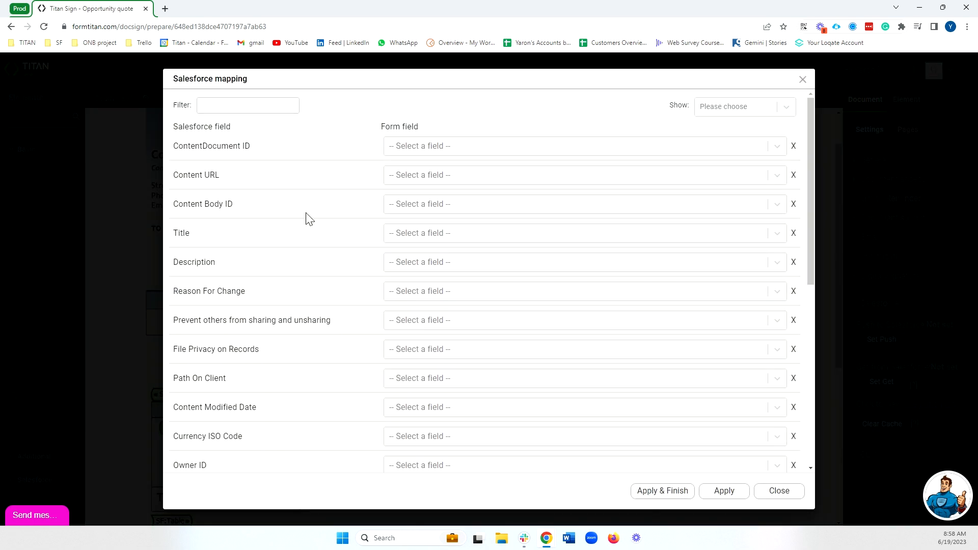
pyautogui.write('ver')
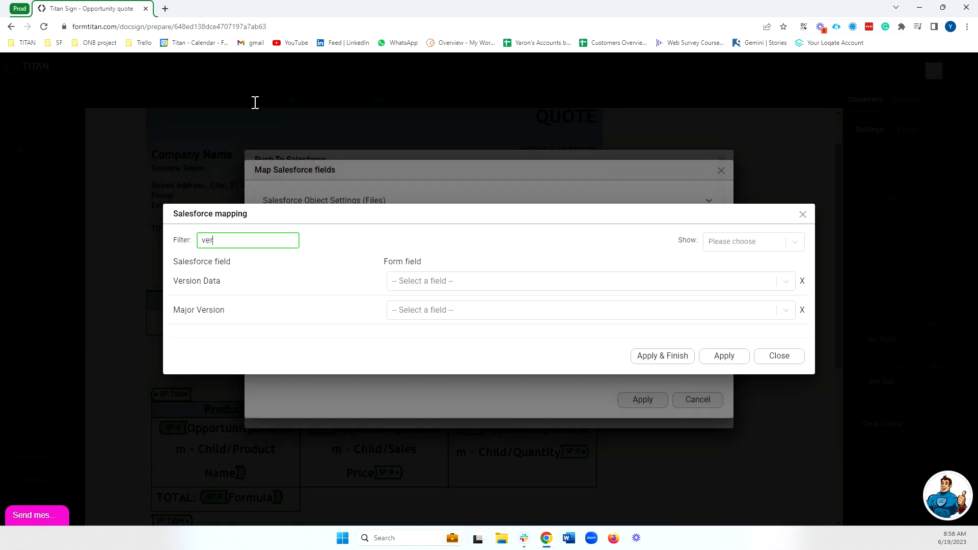
pyautogui.click(426, 284)
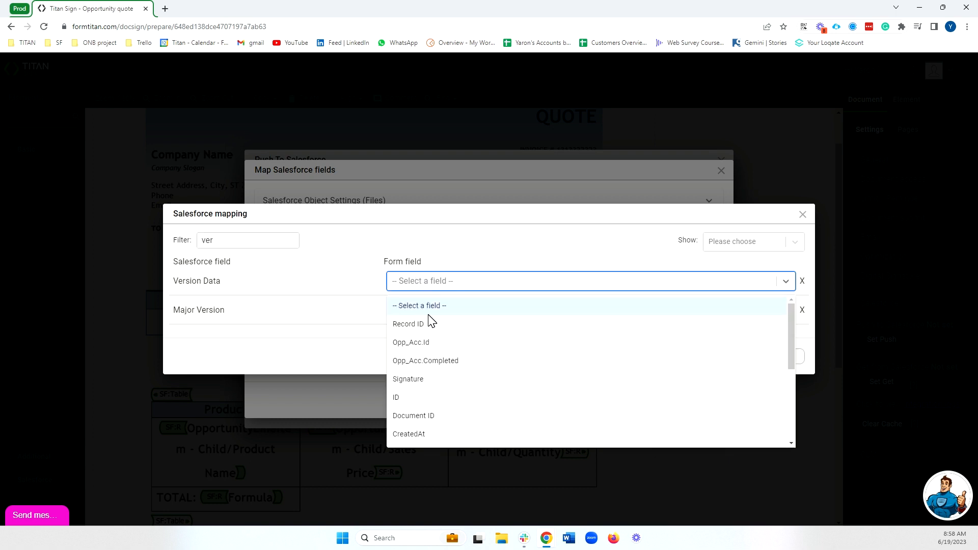
pyautogui.scroll(-2, 555, 320)
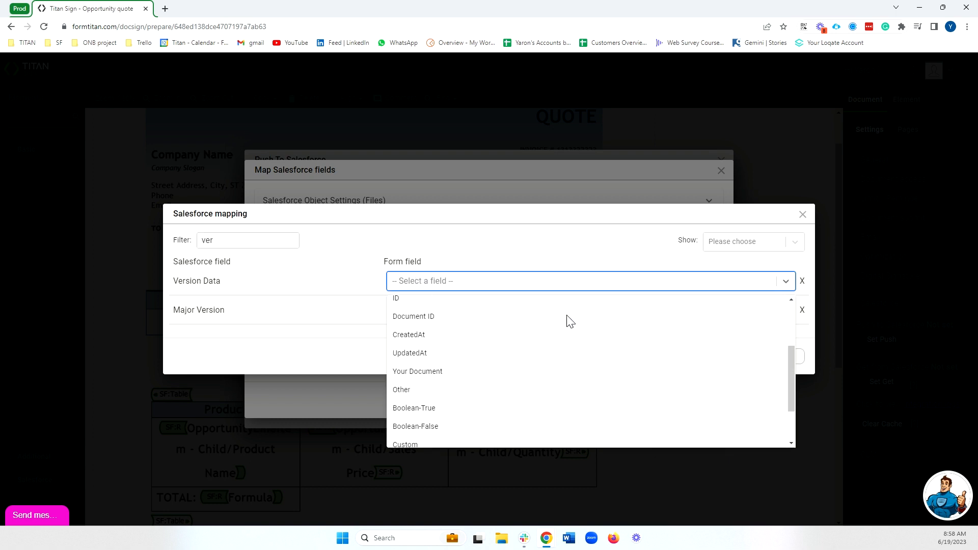
pyautogui.click(435, 372)
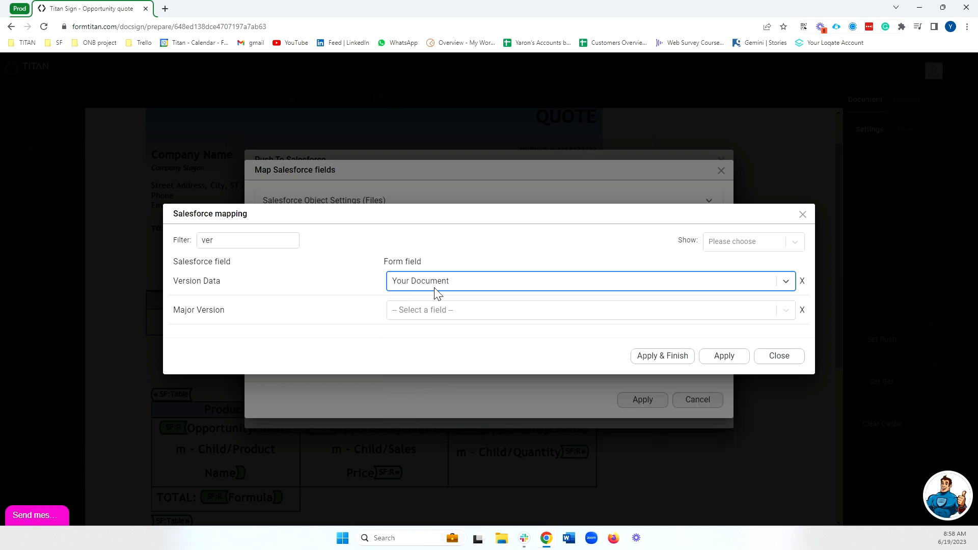
# Filter the Salesforce fields by "fir" and map First Publish Location ID to Record ID
pyautogui.click(229, 243)
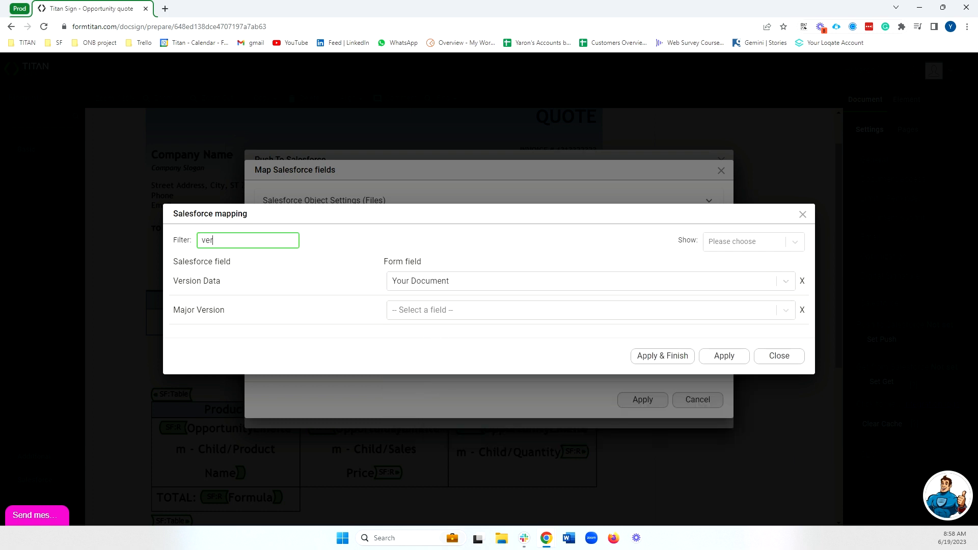
pyautogui.hotkey('ctrl', 'a')
pyautogui.press('BackSpace')
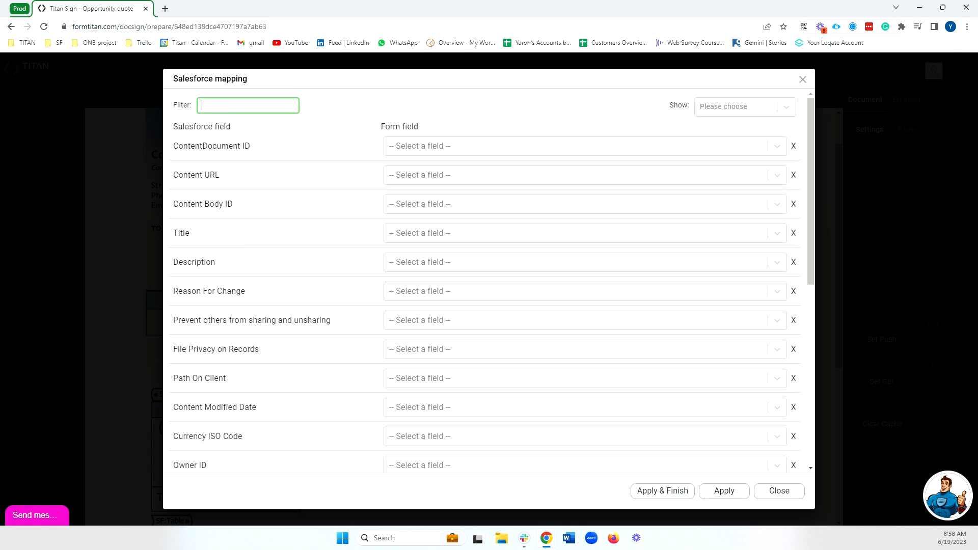
pyautogui.write('fir')
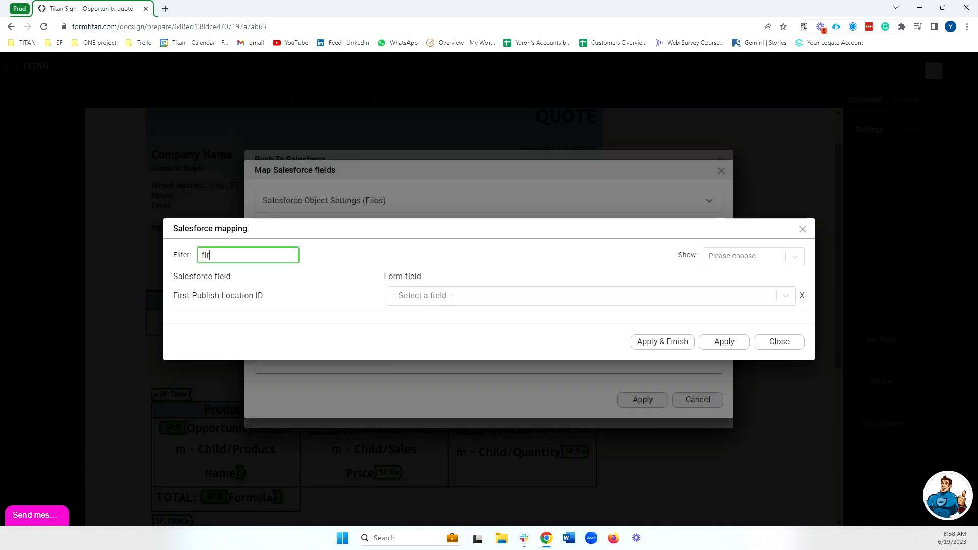
pyautogui.click(432, 300)
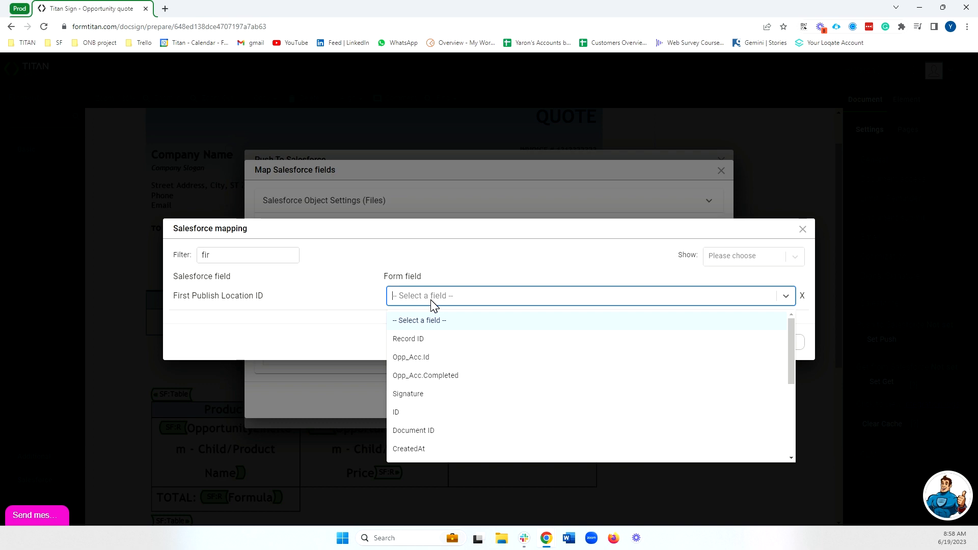
pyautogui.write('re')
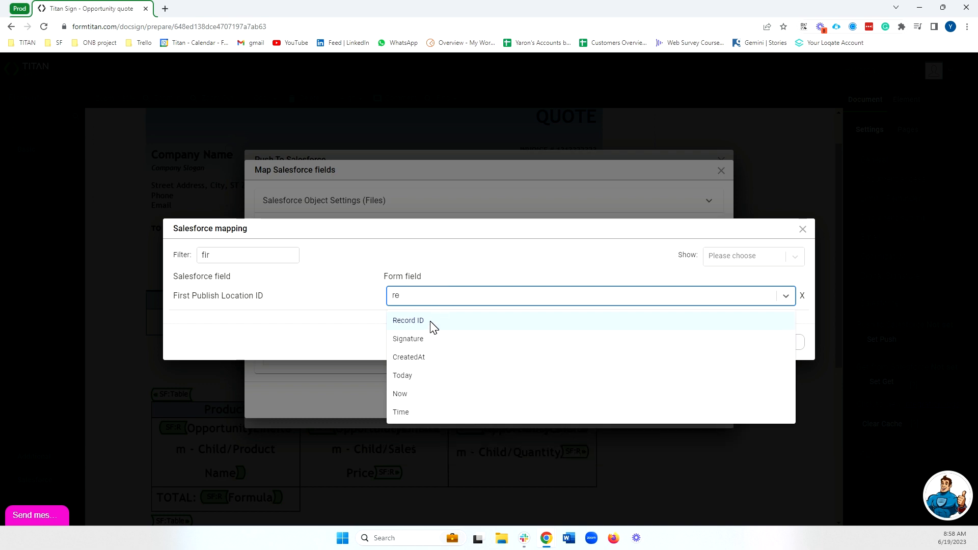
pyautogui.click(434, 325)
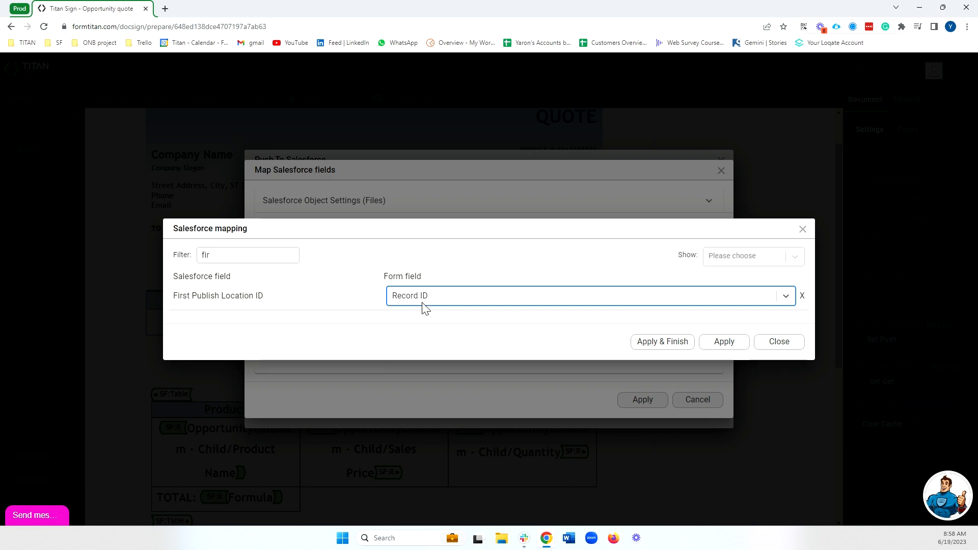
# Filter the Salesforce field list by "titl" to isolate the Title field
pyautogui.click(239, 254)
pyautogui.press('BackSpace')
pyautogui.press('BackSpace')
pyautogui.press('BackSpace')
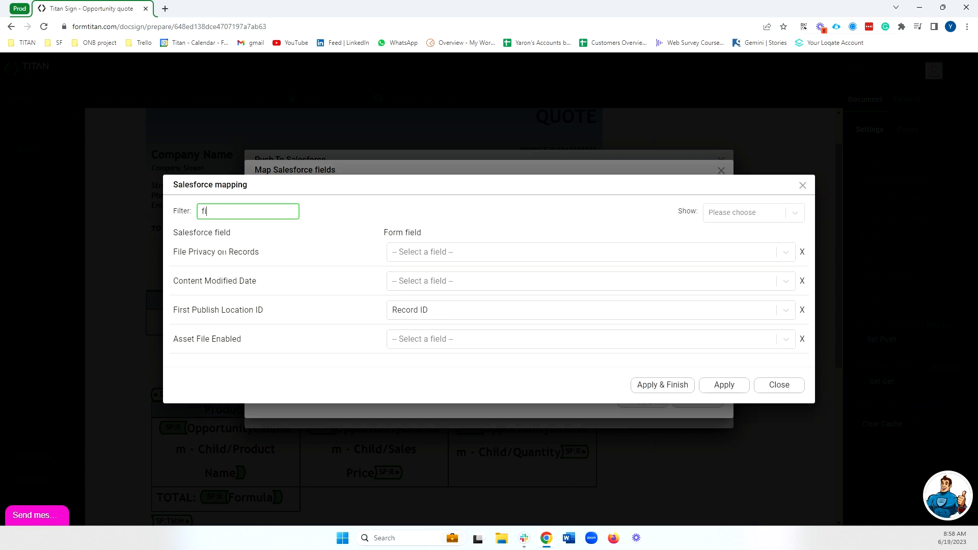
pyautogui.write('titl')
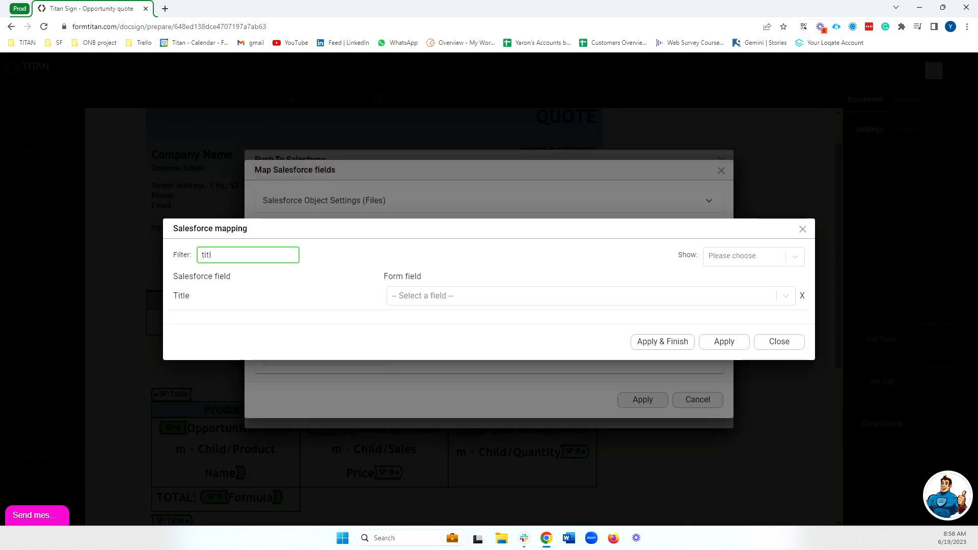
# Map Title to Custom and check the fields offered for its custom message, leaving the message empty
pyautogui.click(442, 301)
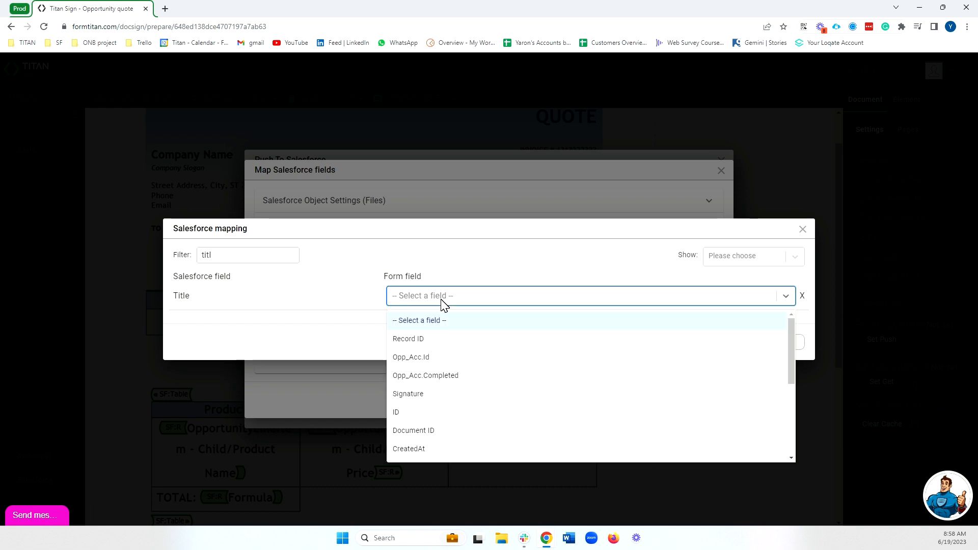
pyautogui.write('other')
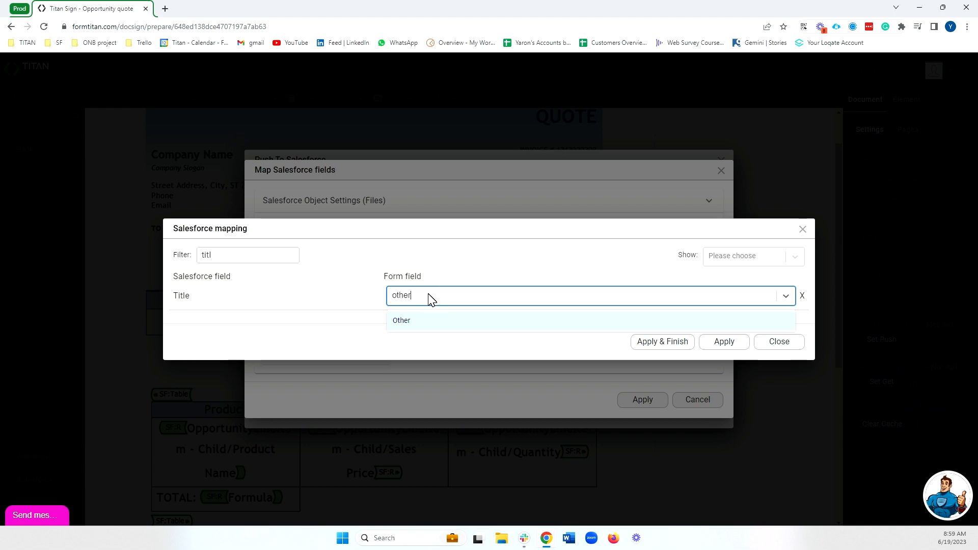
pyautogui.press('BackSpace')
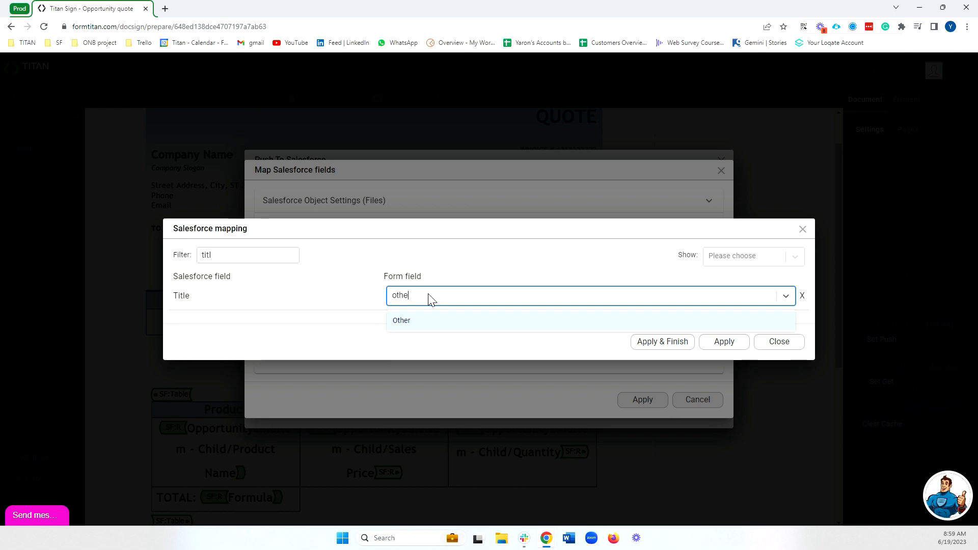
pyautogui.press('BackSpace')
pyautogui.press('BackSpace')
pyautogui.write('custom')
pyautogui.click(410, 319)
pyautogui.click(739, 296)
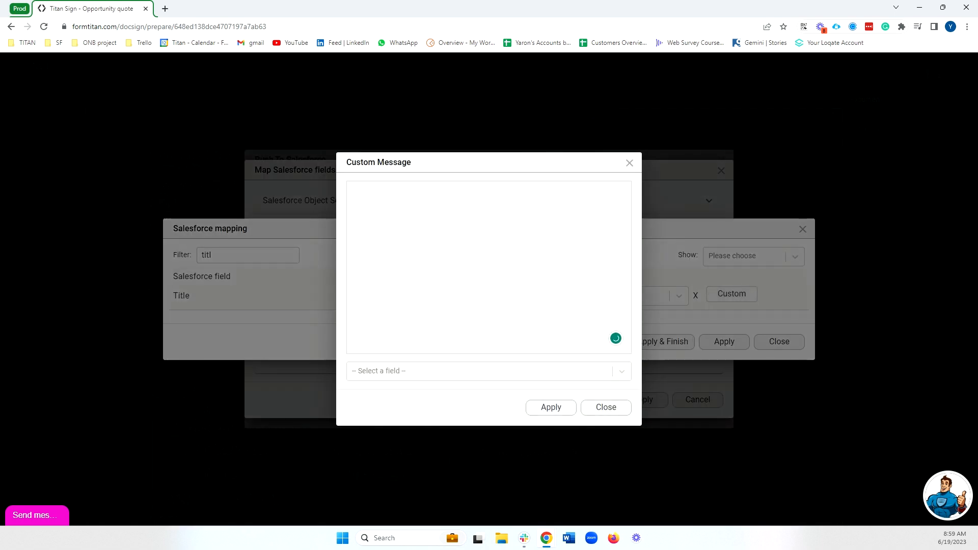
pyautogui.click(506, 372)
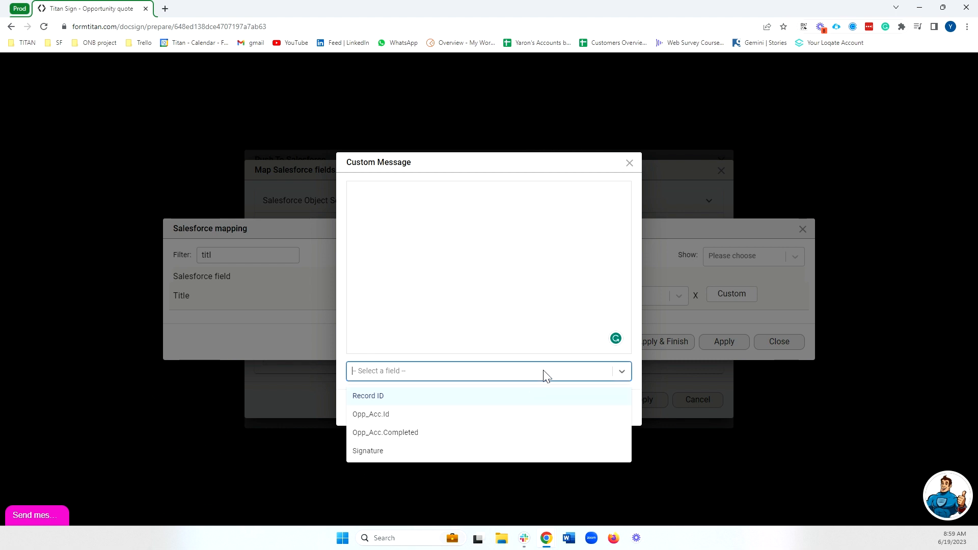
pyautogui.click(640, 393)
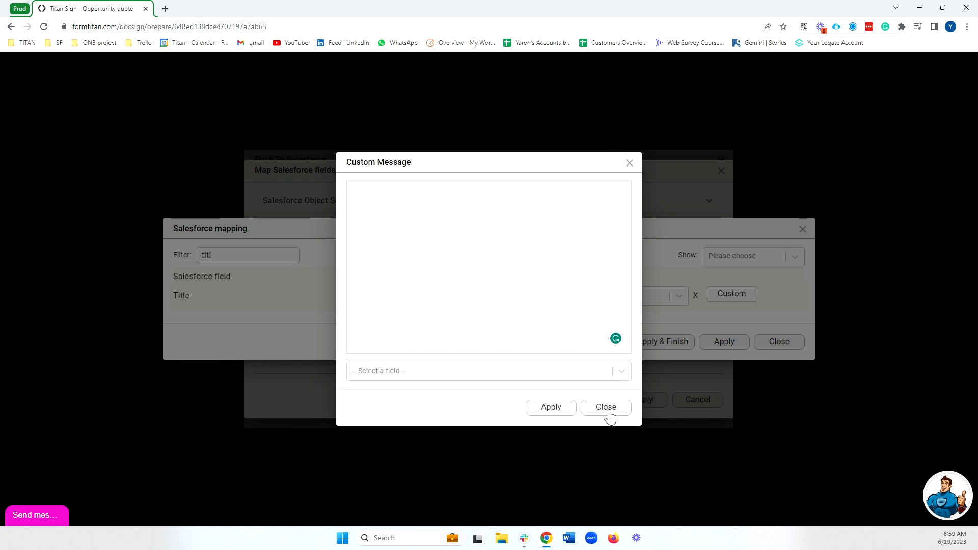
pyautogui.click(607, 407)
# Map Title to Other with the text "Opportunity Quote" and apply the finished mapping
pyautogui.click(482, 305)
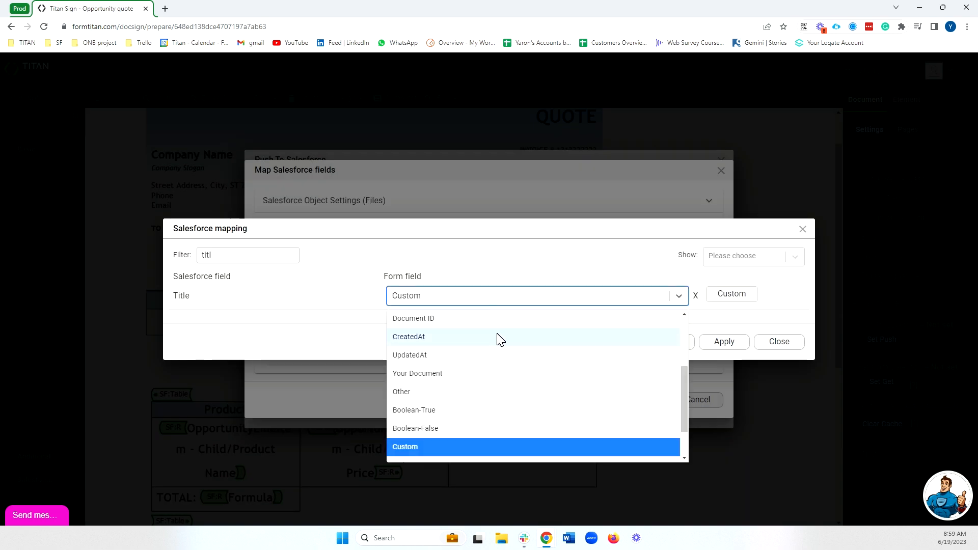
pyautogui.write('other')
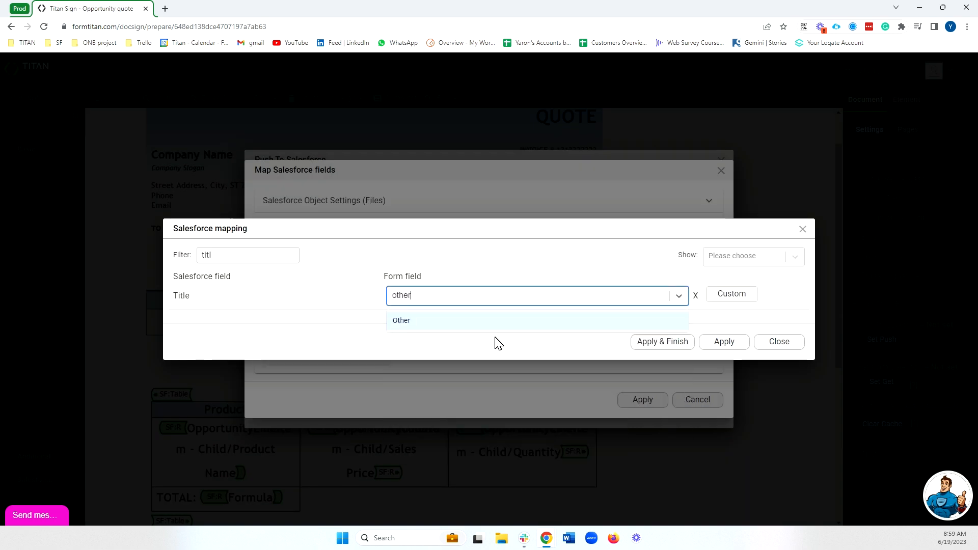
pyautogui.click(521, 328)
pyautogui.click(620, 299)
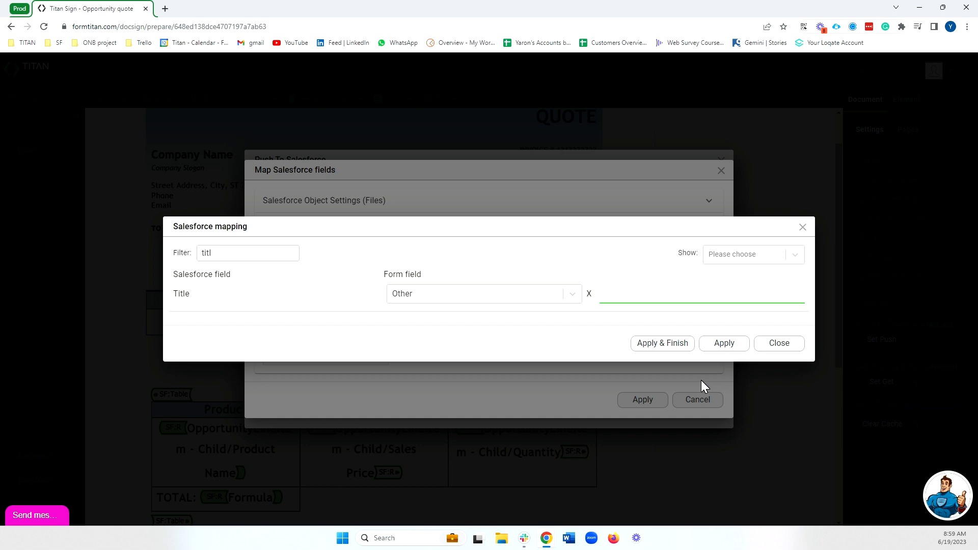
pyautogui.write('Opportunity Quote')
pyautogui.click(650, 349)
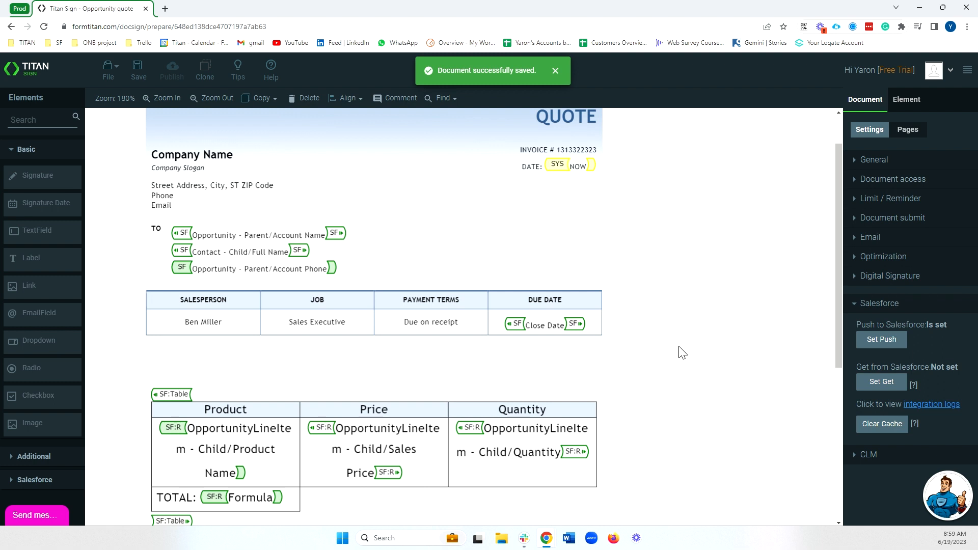
# Add the Opportunity object to the Salesforce push and set its action to Update
pyautogui.click(896, 343)
pyautogui.click(323, 384)
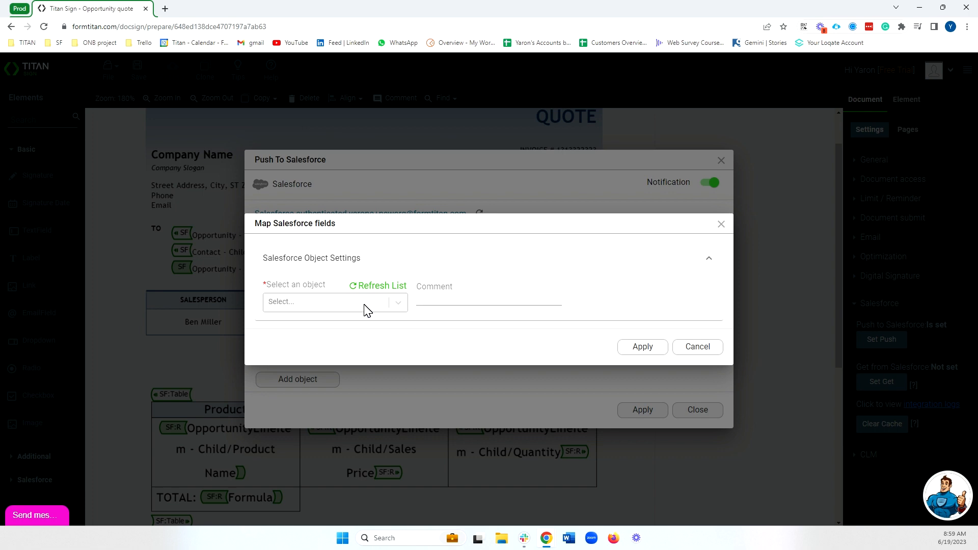
pyautogui.click(365, 306)
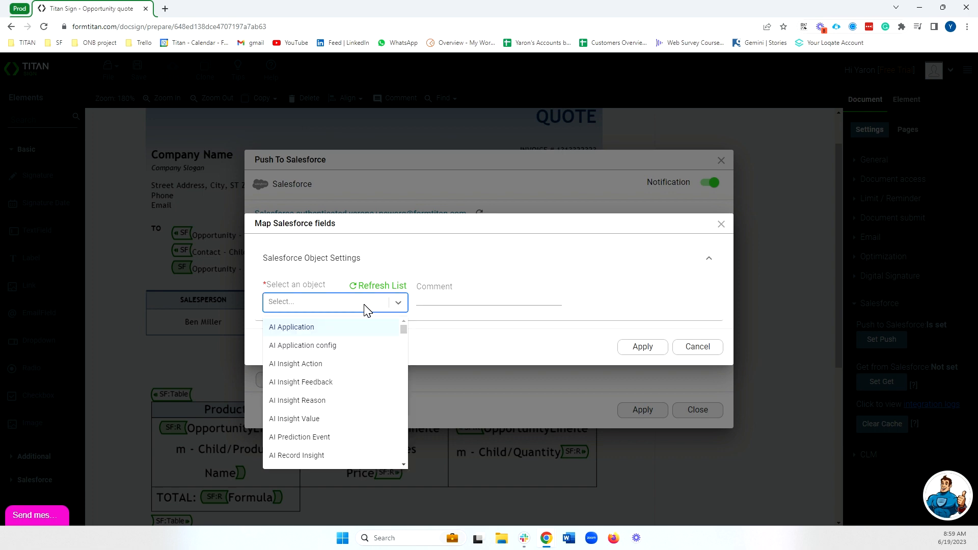
pyautogui.write('oppo')
pyautogui.click(368, 328)
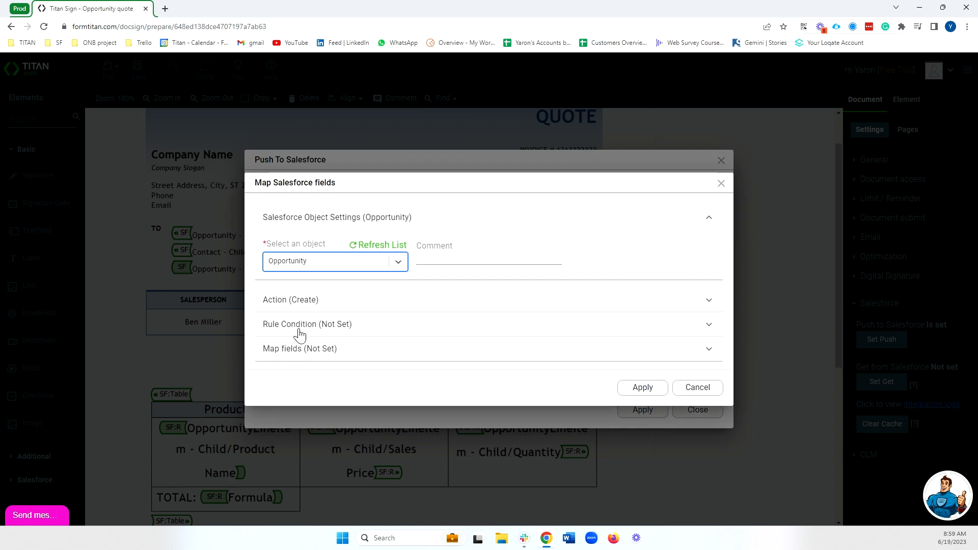
pyautogui.click(300, 302)
pyautogui.click(316, 260)
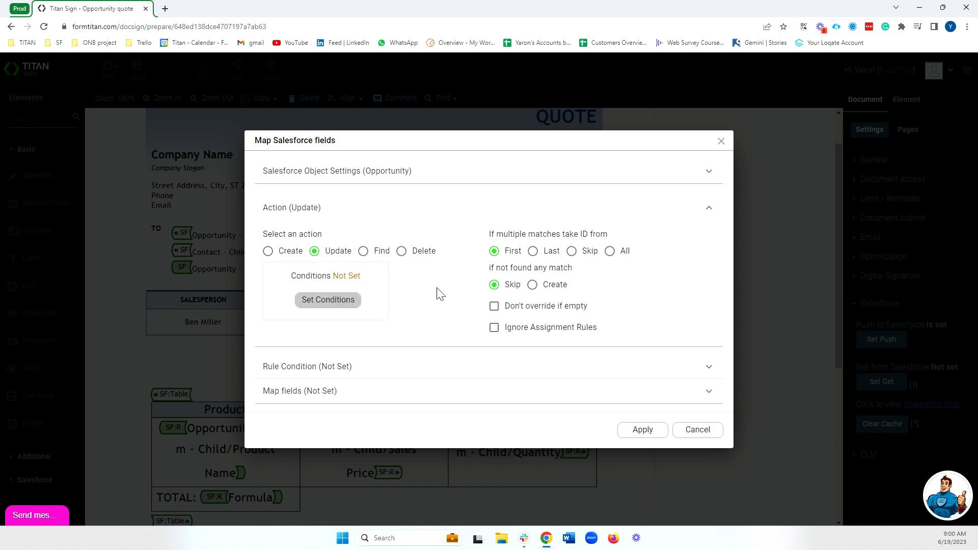
# Set the Opportunity update condition to Opportunity ID Equals Record ID and apply it
pyautogui.moveTo(488, 234); pyautogui.dragTo(574, 270)
pyautogui.click(574, 271)
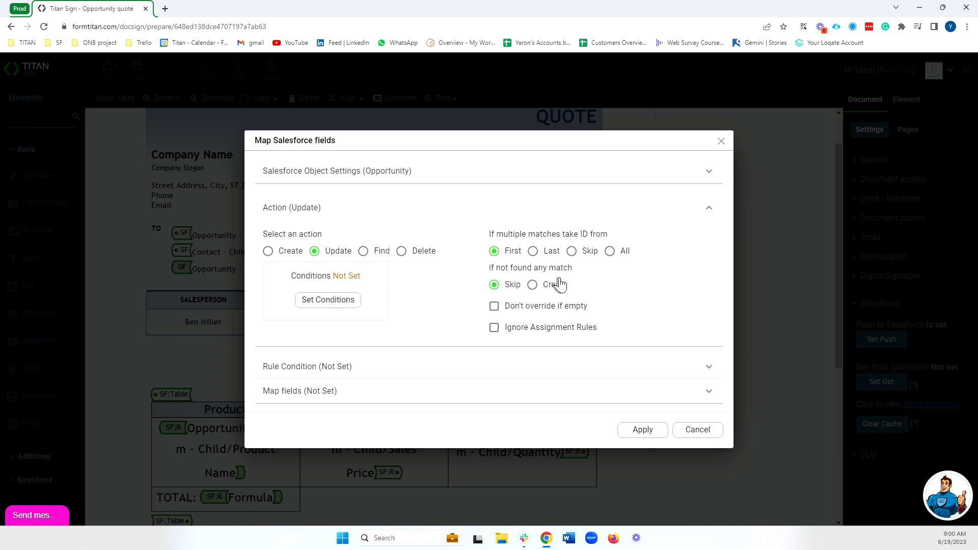
pyautogui.click(328, 300)
pyautogui.click(253, 209)
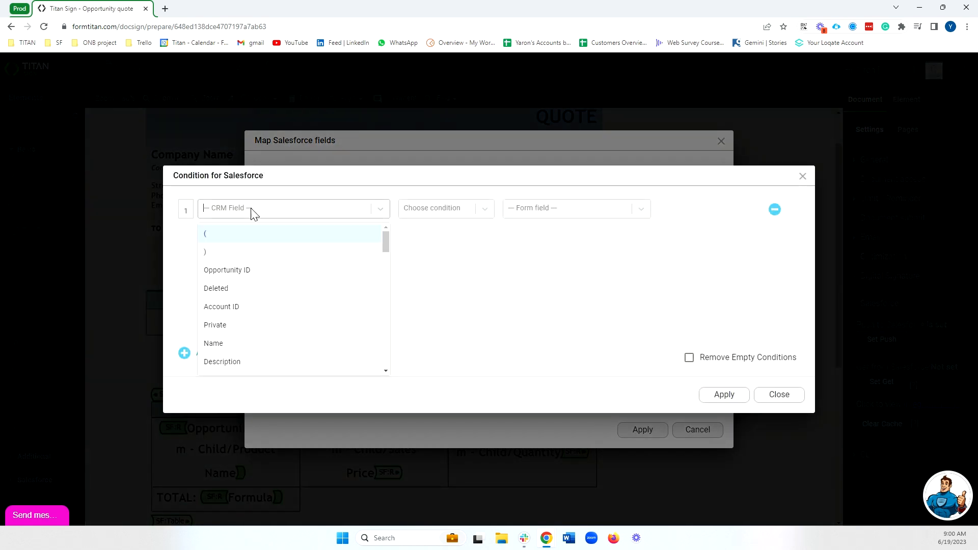
pyautogui.click(271, 277)
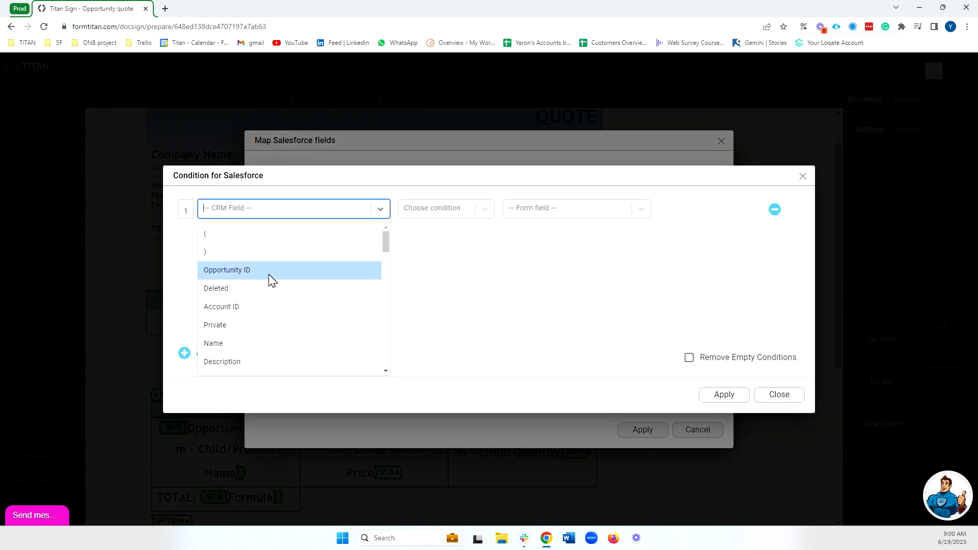
pyautogui.click(407, 211)
pyautogui.click(421, 252)
pyautogui.click(505, 213)
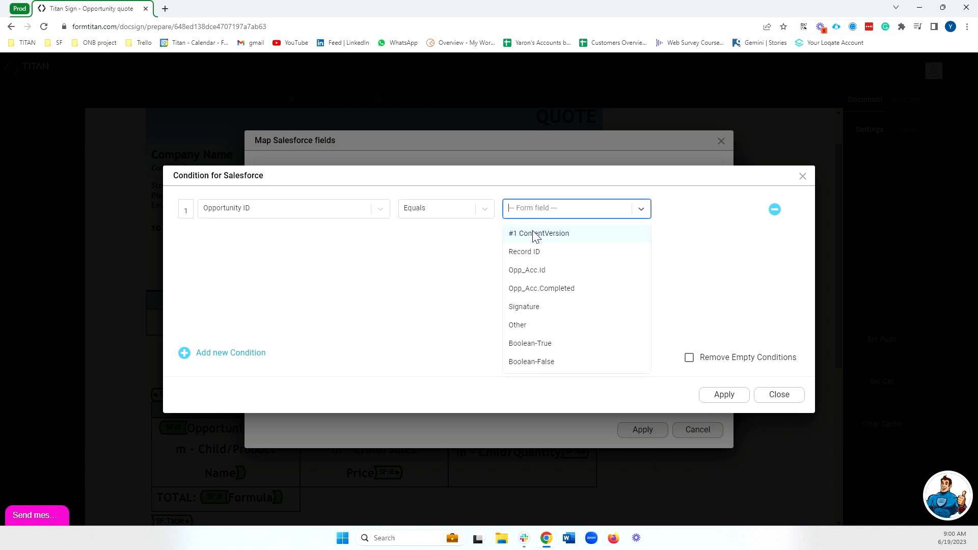
pyautogui.click(537, 253)
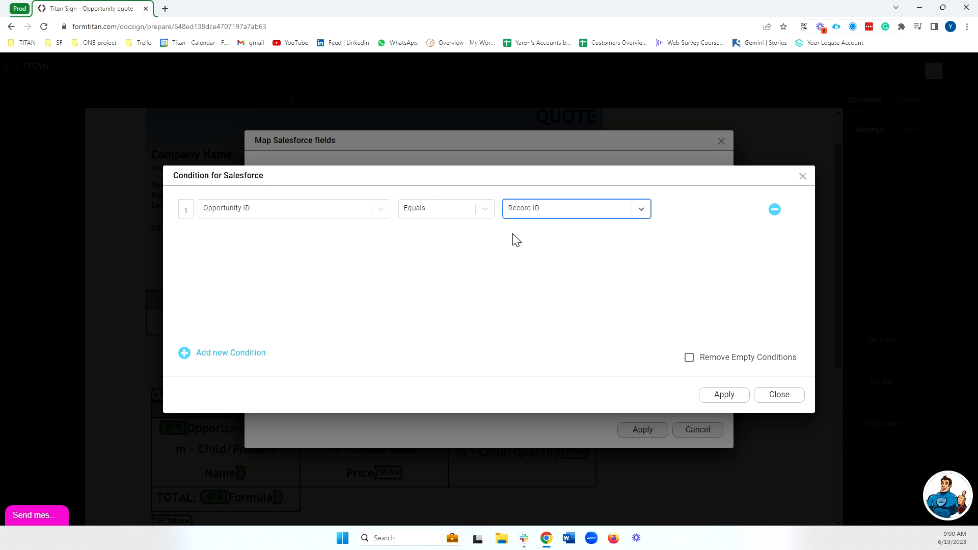
pyautogui.click(726, 395)
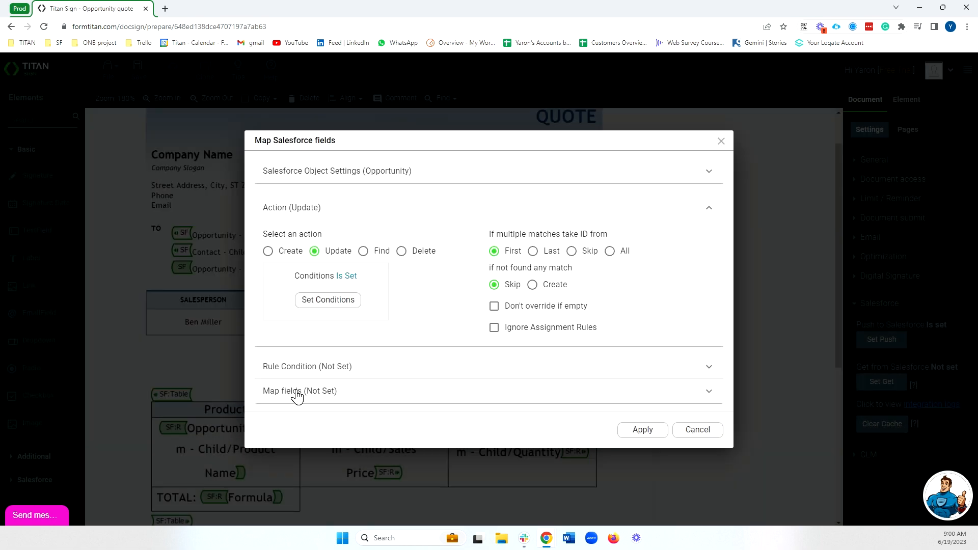
# Open the Opportunity field mapping and map the Stage field to Other
pyautogui.click(297, 391)
pyautogui.click(347, 350)
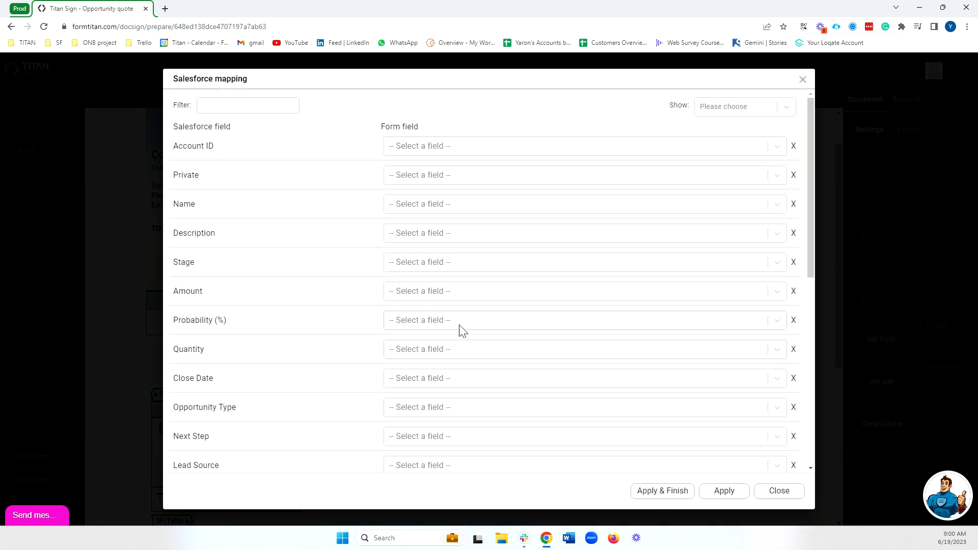
pyautogui.click(410, 268)
pyautogui.write('other')
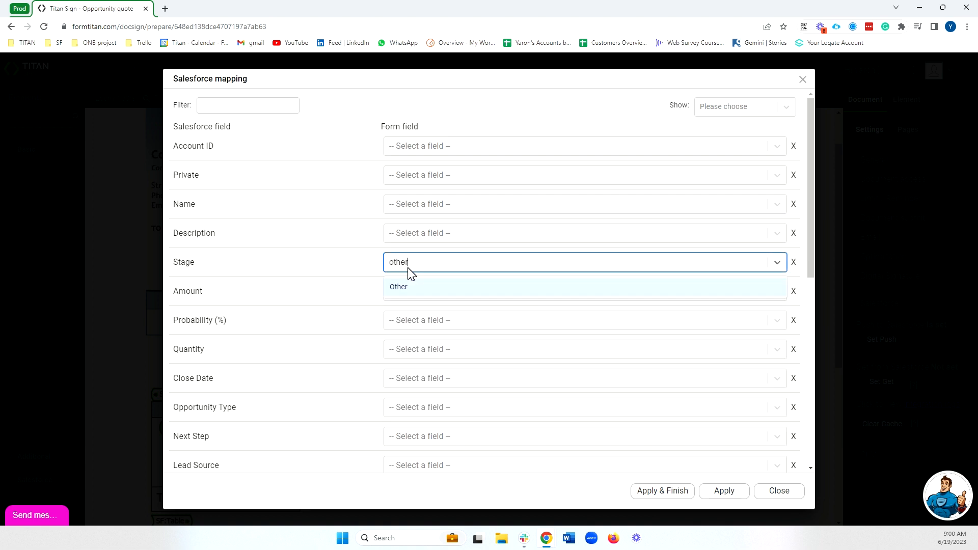
pyautogui.click(409, 287)
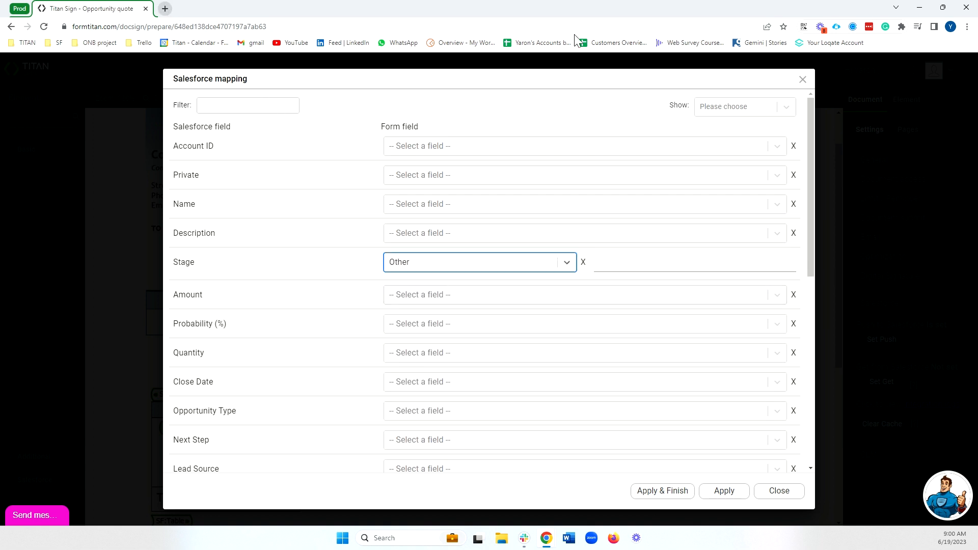
# Log in to the personal Salesforce org, open the Edge Emergency Generator opportunity and copy the stage name Negotiation/Review
pyautogui.click(837, 26)
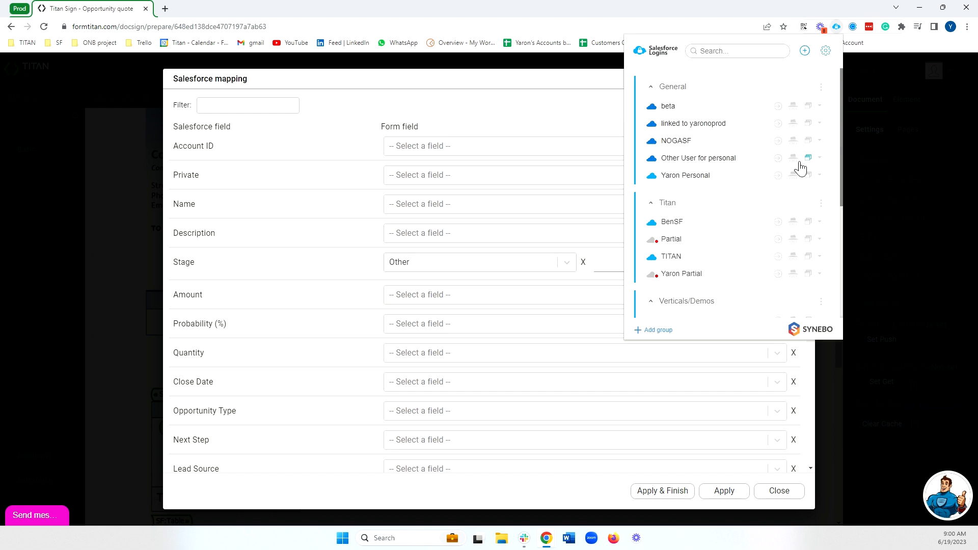
pyautogui.click(774, 179)
pyautogui.click(113, 183)
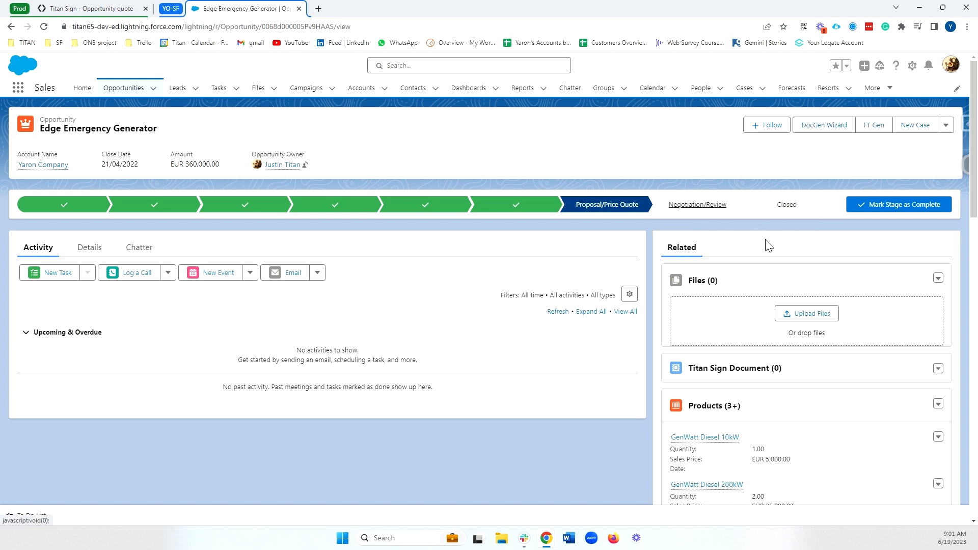
pyautogui.rightClick(715, 208)
pyautogui.click(655, 222)
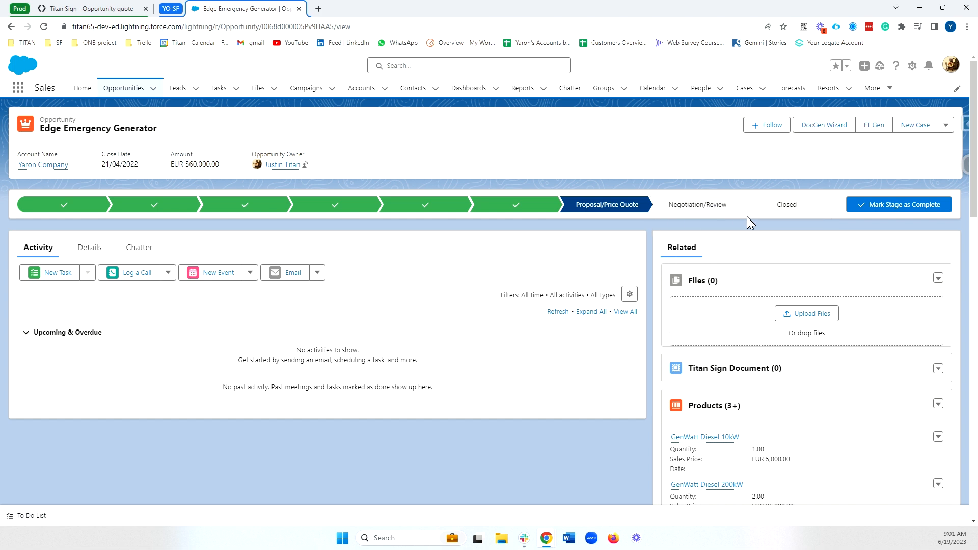
# Back in Titan Sign, set the Stage value to "Negotiation/Review", finish the Salesforce mapping and save the document
pyautogui.click(78, 9)
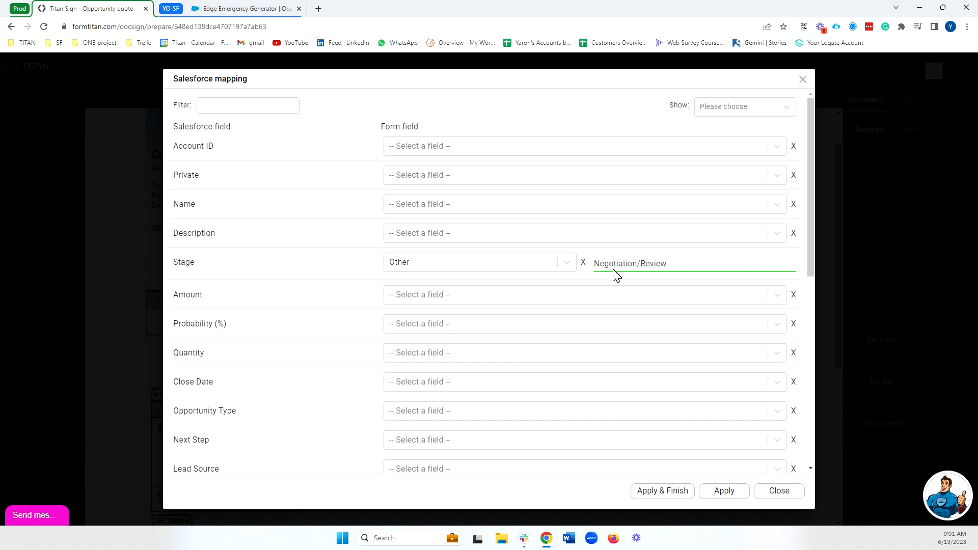
pyautogui.click(231, 7)
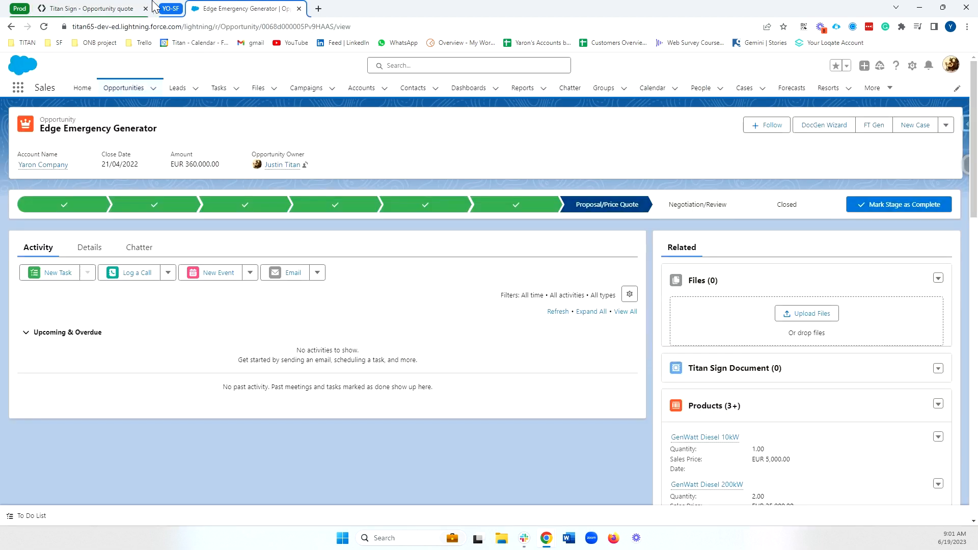
pyautogui.click(131, 7)
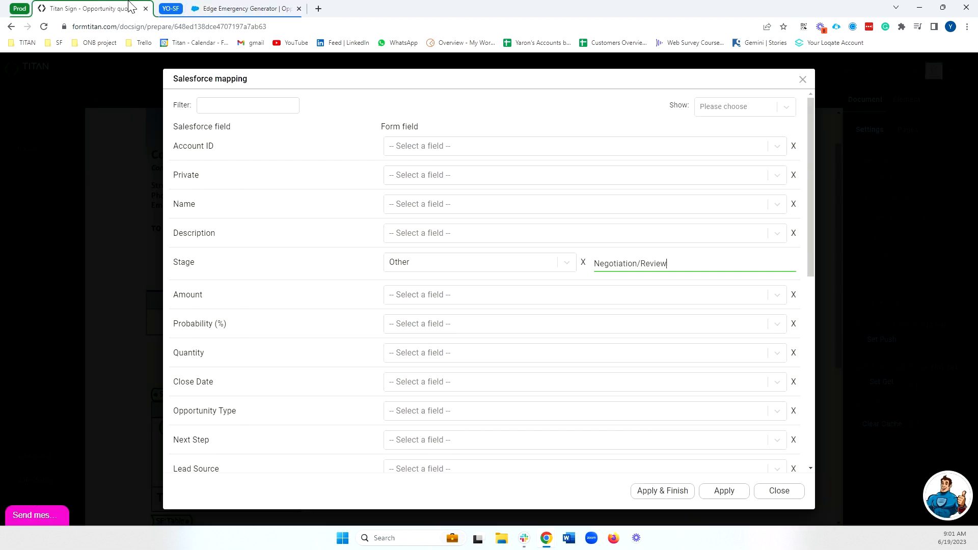
pyautogui.click(662, 490)
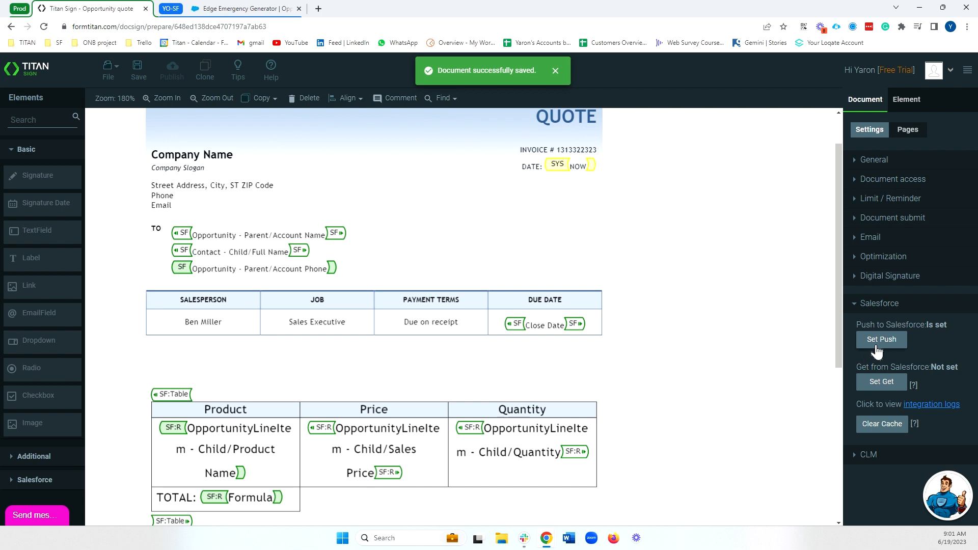
# Open the Titan Dashboard's user settings in a new tab and check the collaborator's Sign and Void permissions for Opportunity quote
pyautogui.scroll(-1, 543, 256)
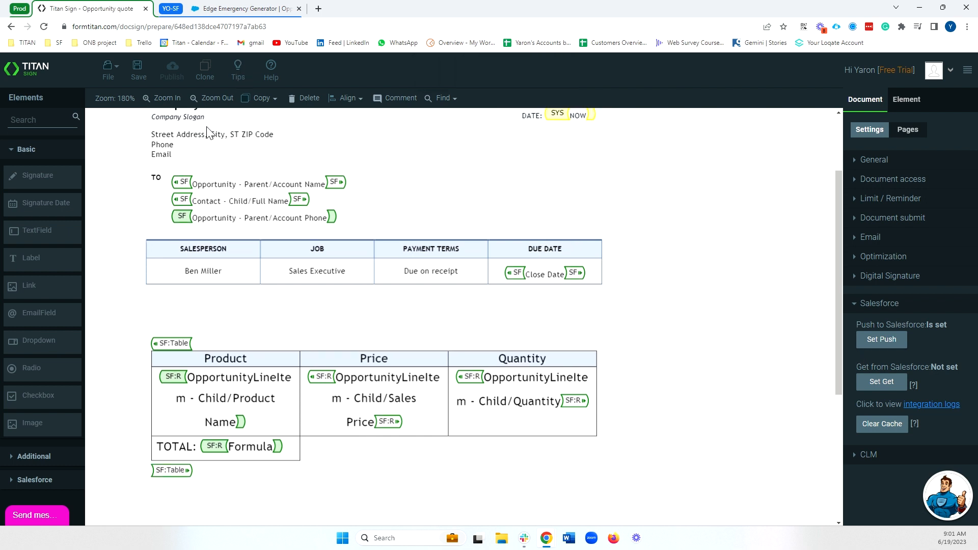
pyautogui.rightClick(27, 74)
pyautogui.click(75, 82)
pyautogui.click(219, 9)
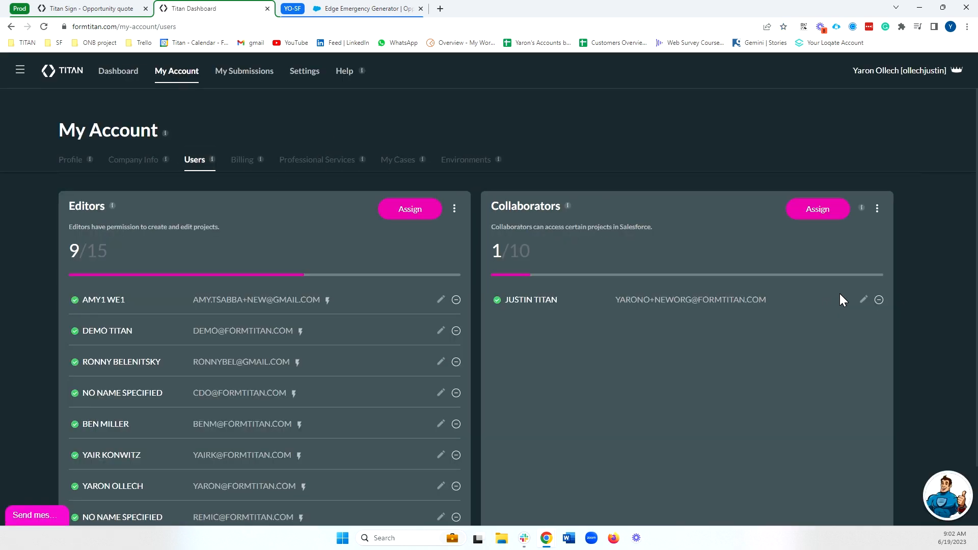
pyautogui.click(861, 300)
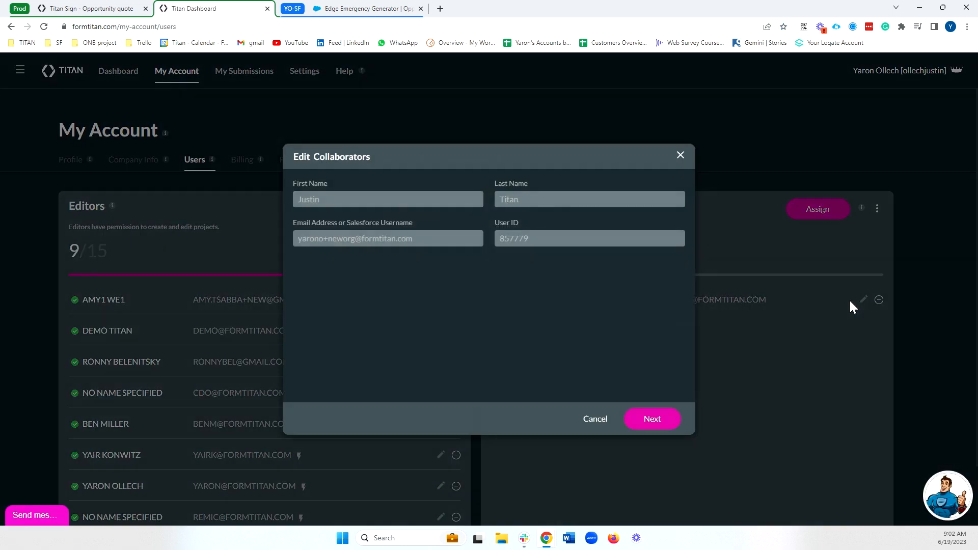
pyautogui.click(646, 417)
pyautogui.click(497, 212)
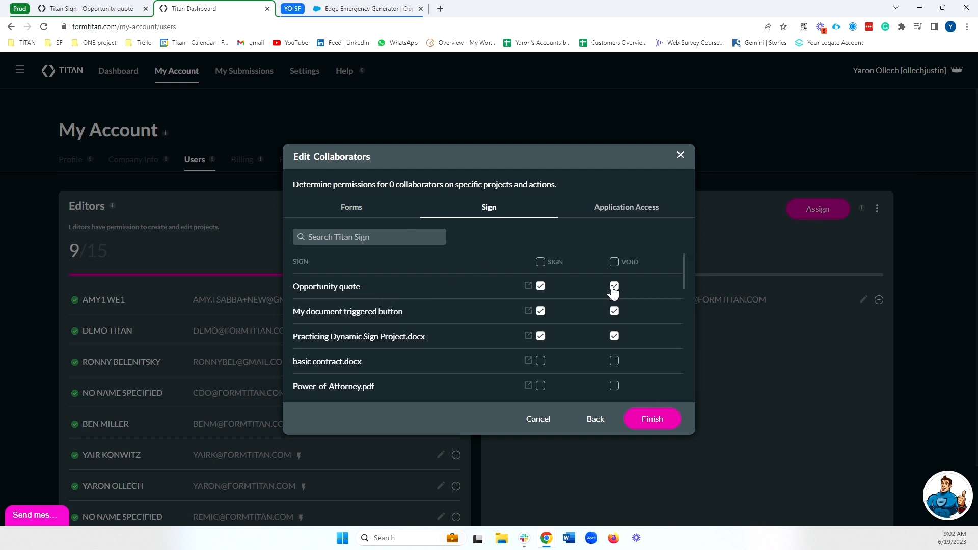
# Switch to the Edge Emergency Generator opportunity in Salesforce and send the Opportunity quote template for signature through FT Gen
pyautogui.click(384, 8)
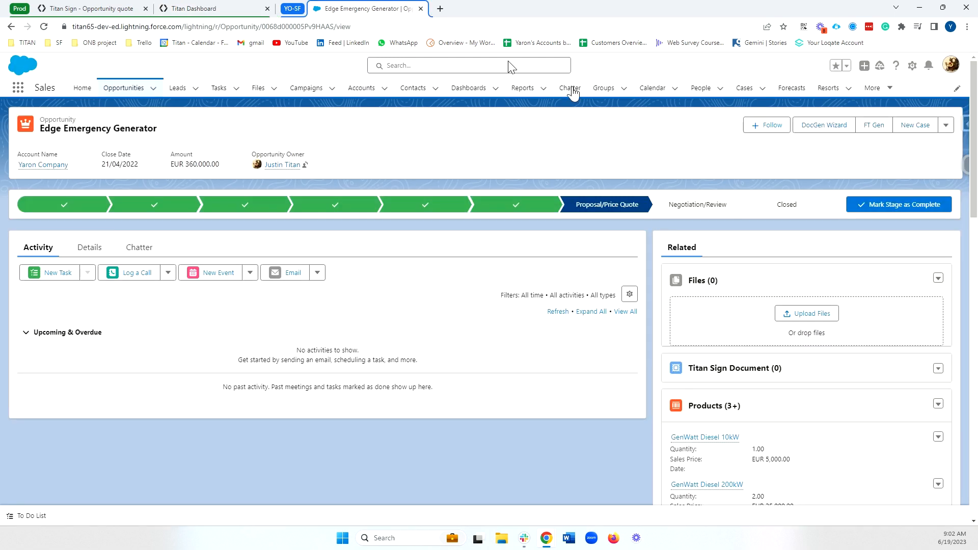
pyautogui.click(874, 127)
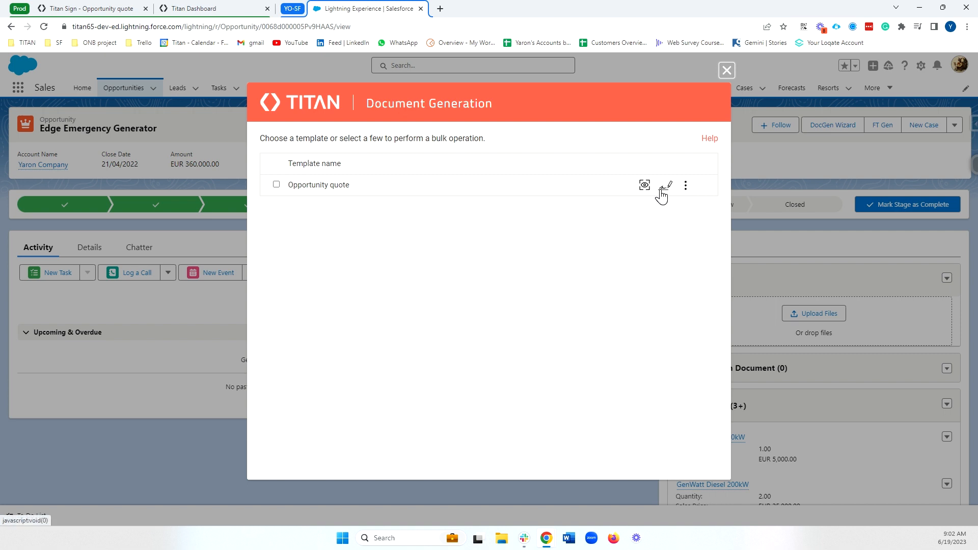
pyautogui.click(662, 191)
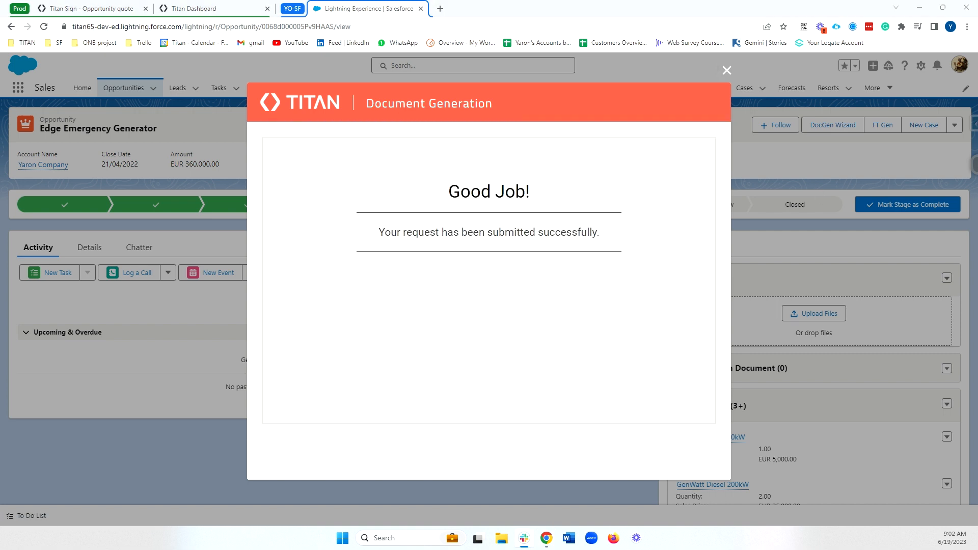
# Switch to the signature request email in Gmail and open its Quote Sign.docx document for signing
pyautogui.moveTo(977, 122)
pyautogui.mouseDown()
pyautogui.moveTo(546, 121)
pyautogui.moveTo(499, 6)
pyautogui.moveTo(484, 8)
pyautogui.mouseUp()
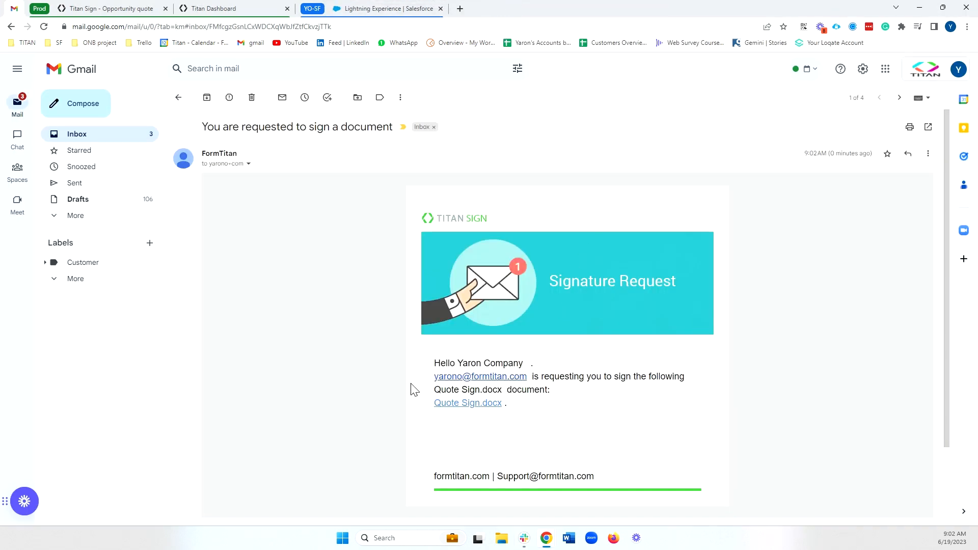
pyautogui.click(468, 404)
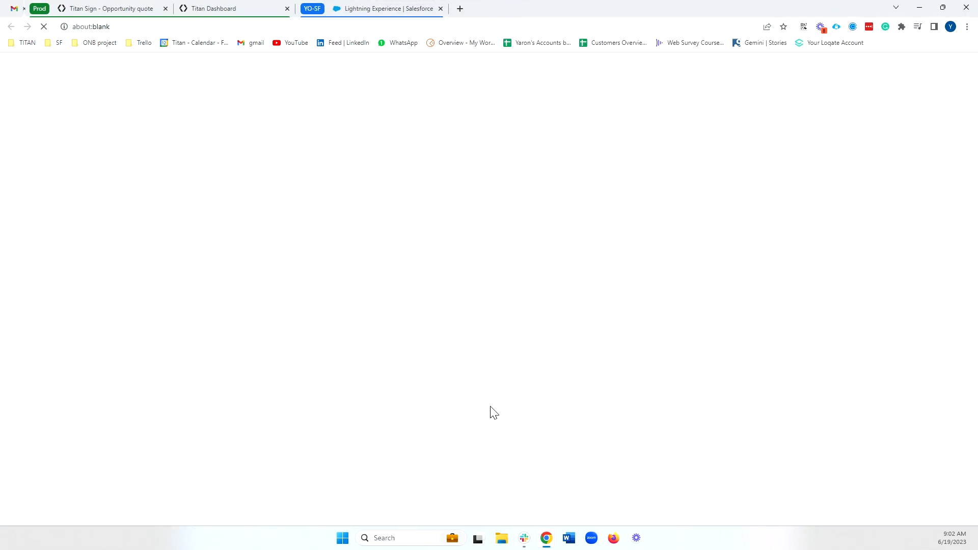
pyautogui.scroll(-10, 522, 316)
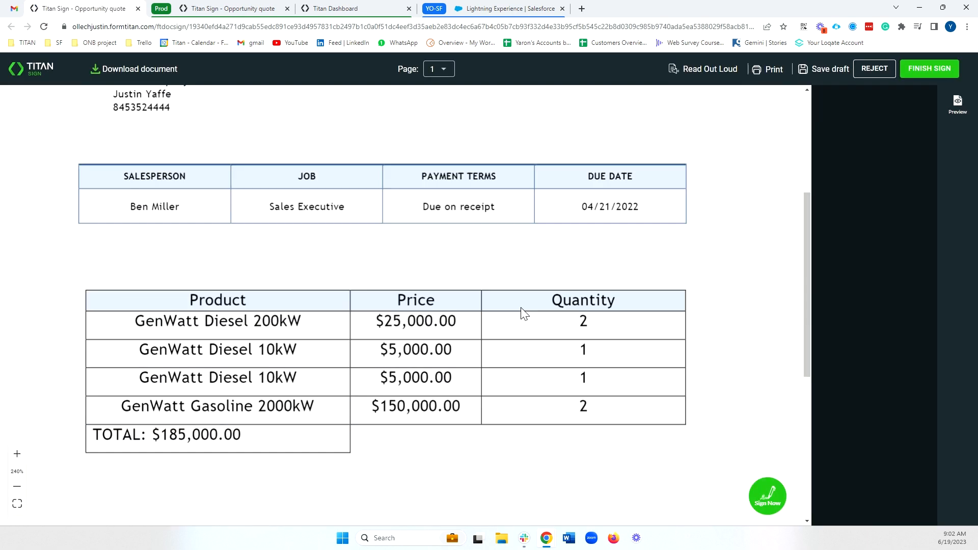
# Draw a freehand signature in the quote's signature field and finish signing
pyautogui.click(519, 354)
pyautogui.moveTo(497, 305); pyautogui.dragTo(488, 304)
pyautogui.moveTo(392, 300); pyautogui.dragTo(522, 306)
pyautogui.click(630, 406)
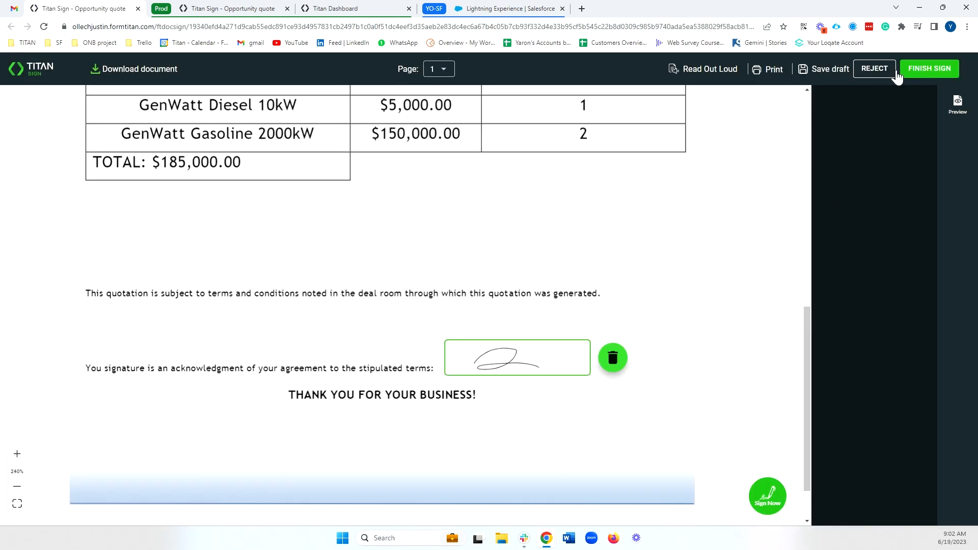
pyautogui.click(909, 76)
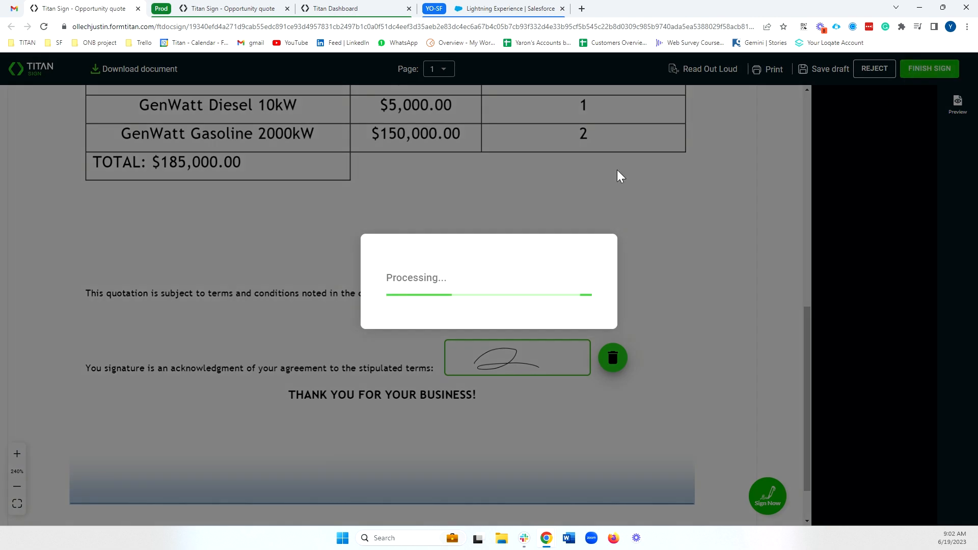
# Return to the Gmail inbox and read the "Thank you for signing the Quote Sign.docx document" email
pyautogui.click(15, 8)
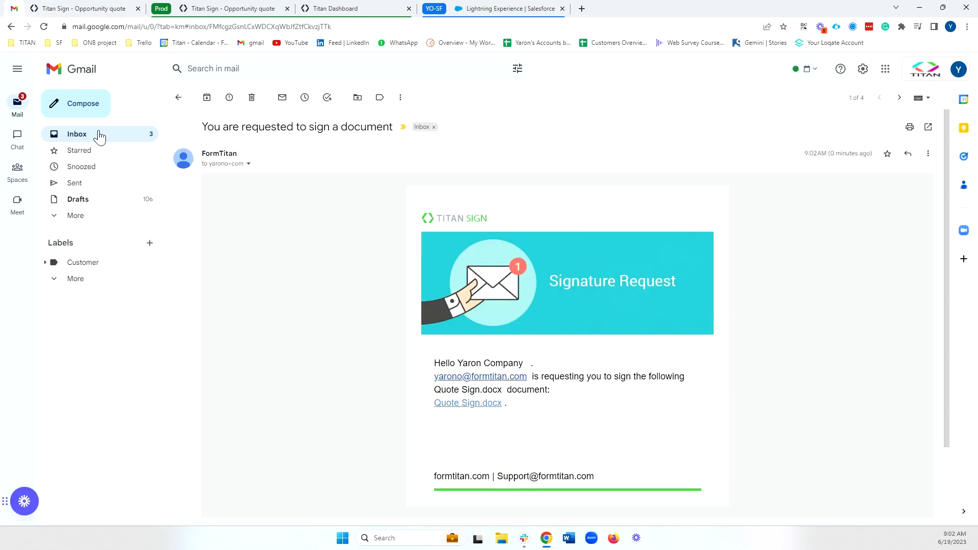
pyautogui.click(102, 135)
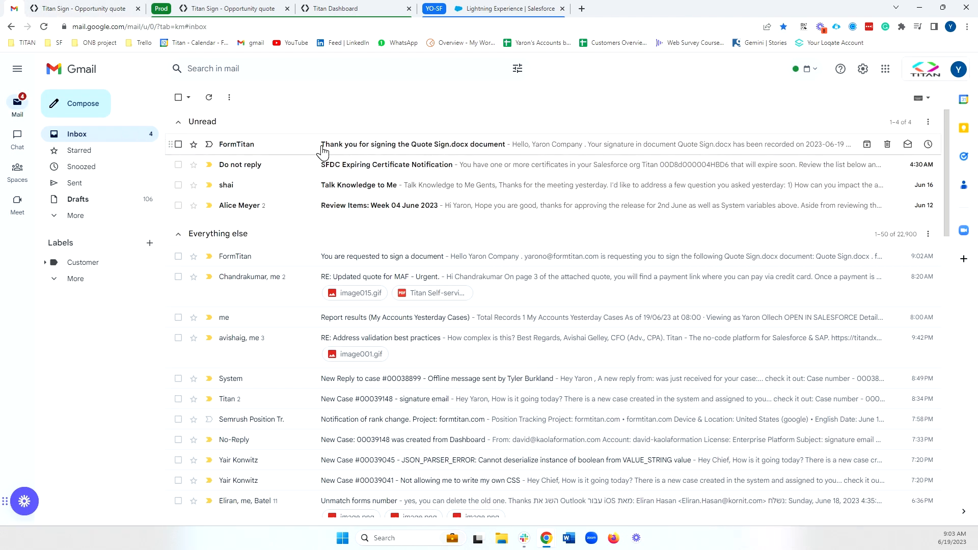
pyautogui.click(322, 148)
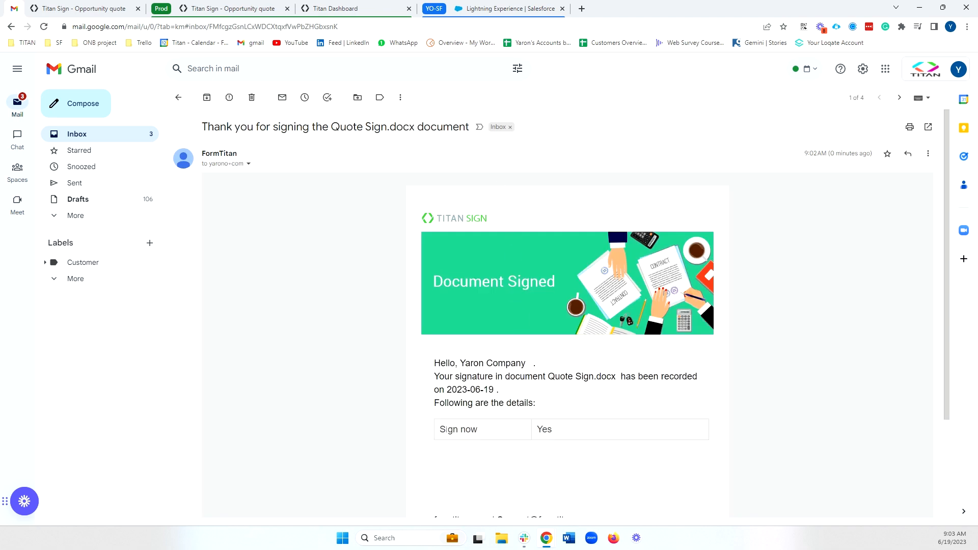
pyautogui.scroll(-2, 606, 435)
pyautogui.scroll(2, 606, 435)
# Open the email about the completed Quote Sign.docx signing process and view its attached signed PDF
pyautogui.click(127, 135)
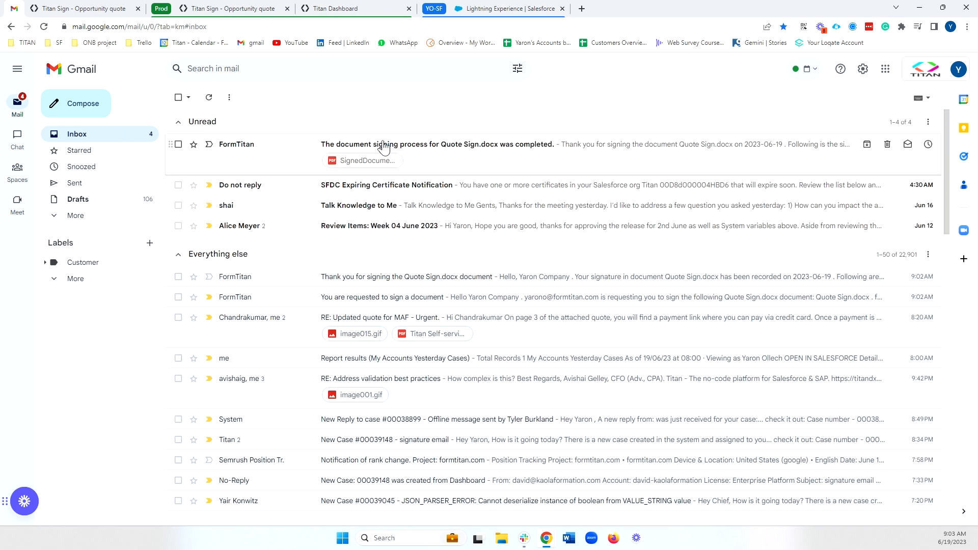
pyautogui.click(523, 161)
pyautogui.scroll(-2, 644, 246)
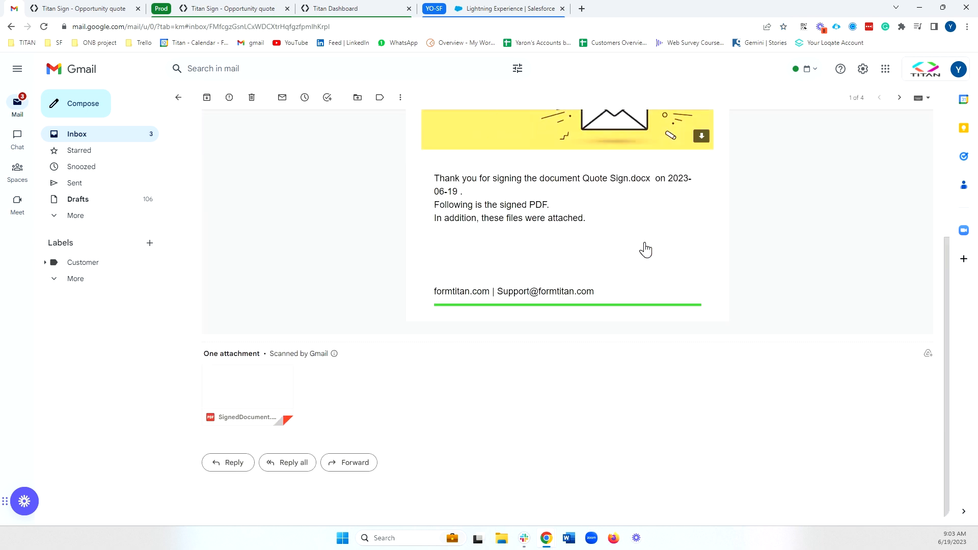
pyautogui.click(253, 390)
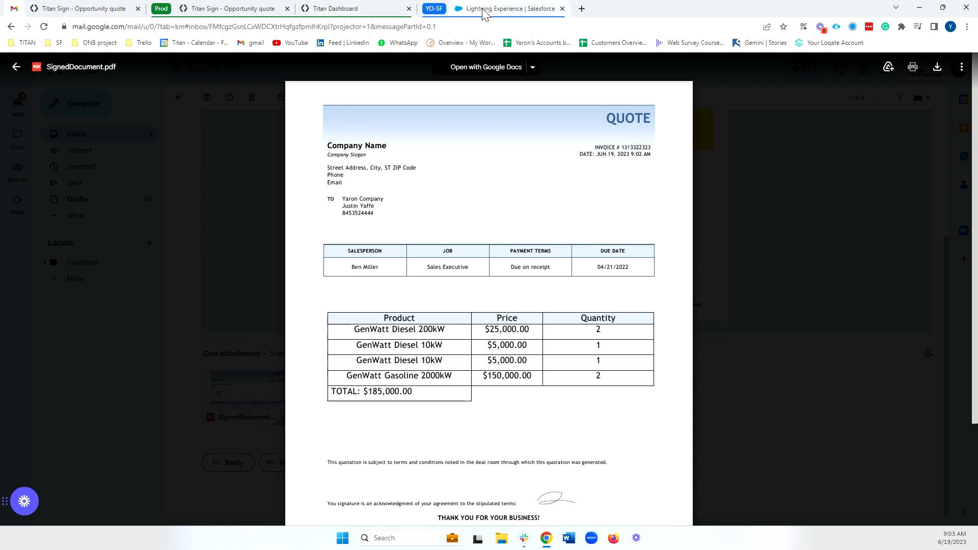
# Switch to the Salesforce opportunity and close the Document Generation dialog
pyautogui.click(505, 8)
pyautogui.click(725, 69)
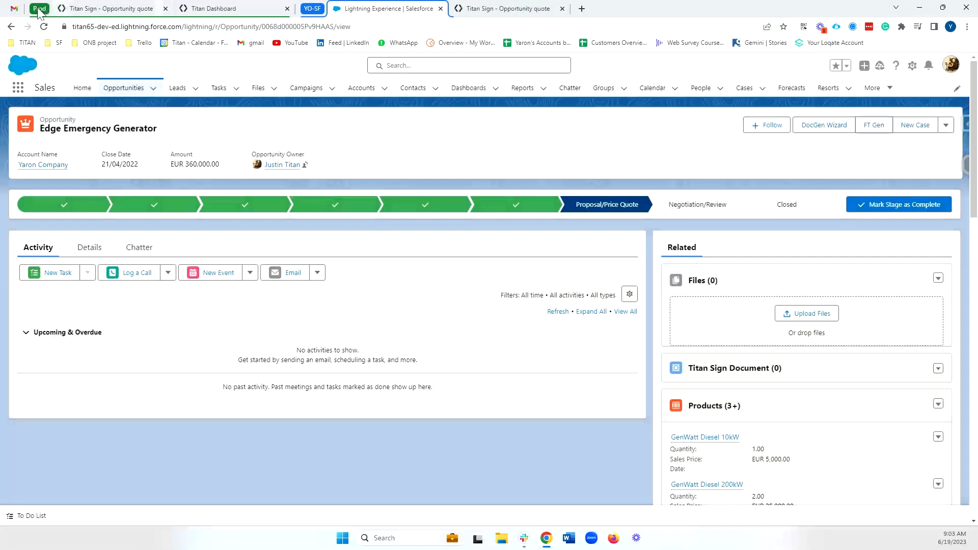
# Reload the Edge Emergency Generator opportunity, preview the signed Opportunity Quote PDF from its related files, and close the preview
pyautogui.click(43, 27)
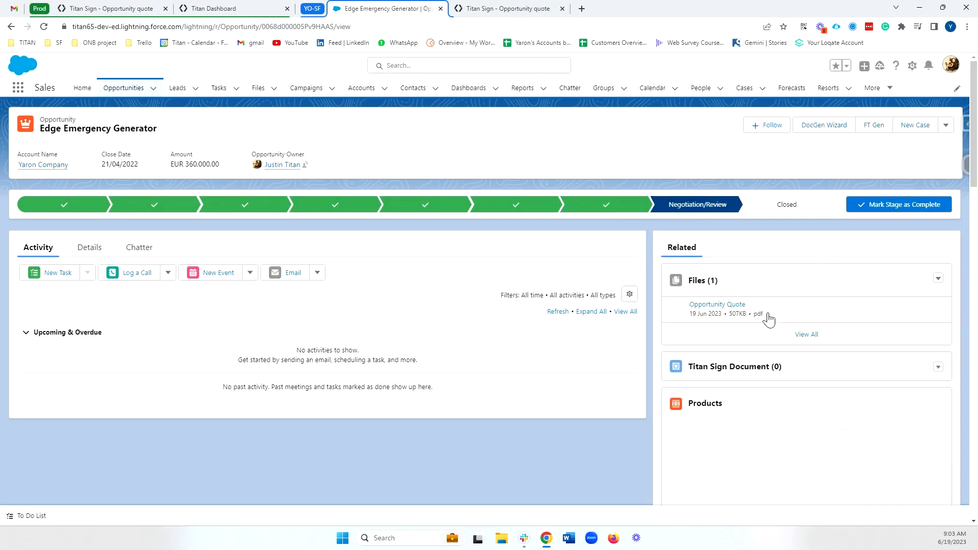
pyautogui.click(719, 304)
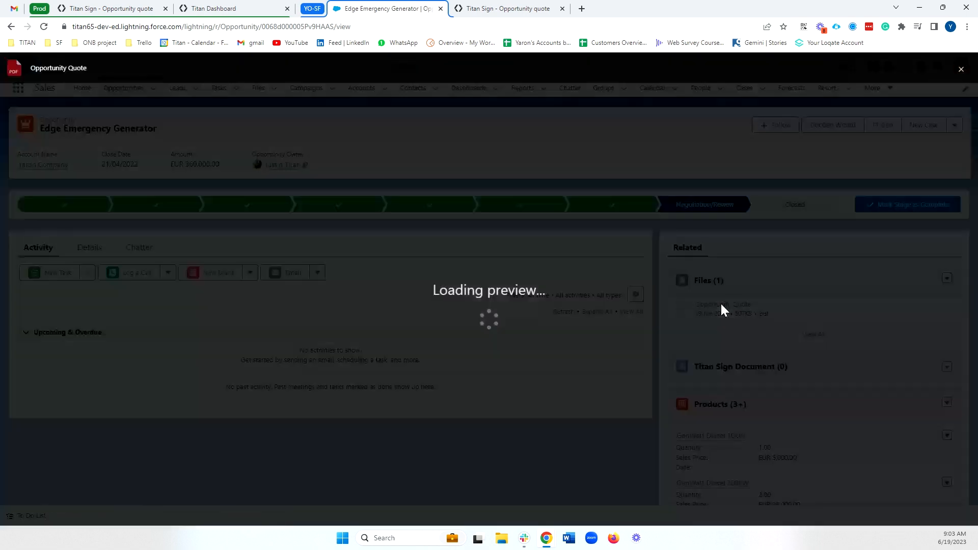
pyautogui.scroll(-2, 494, 310)
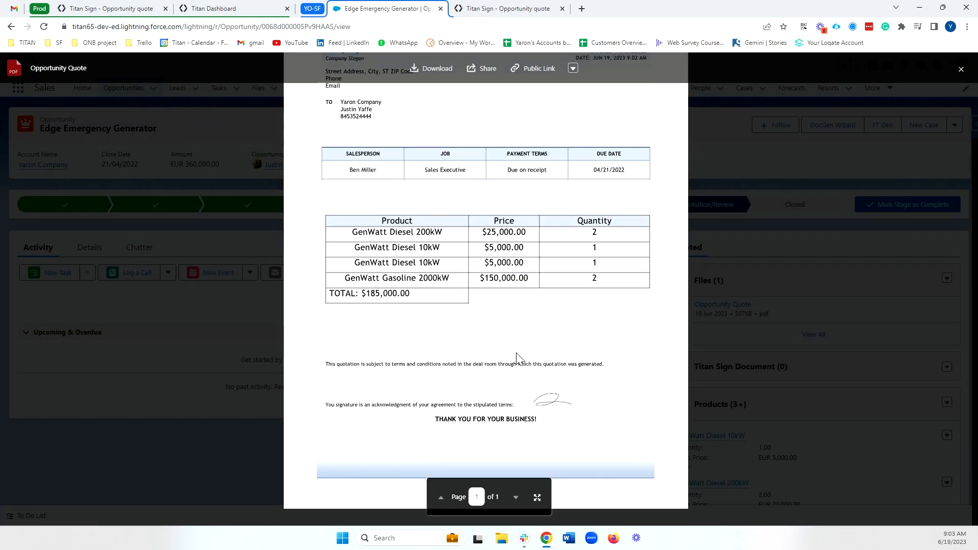
pyautogui.scroll(2, 669, 383)
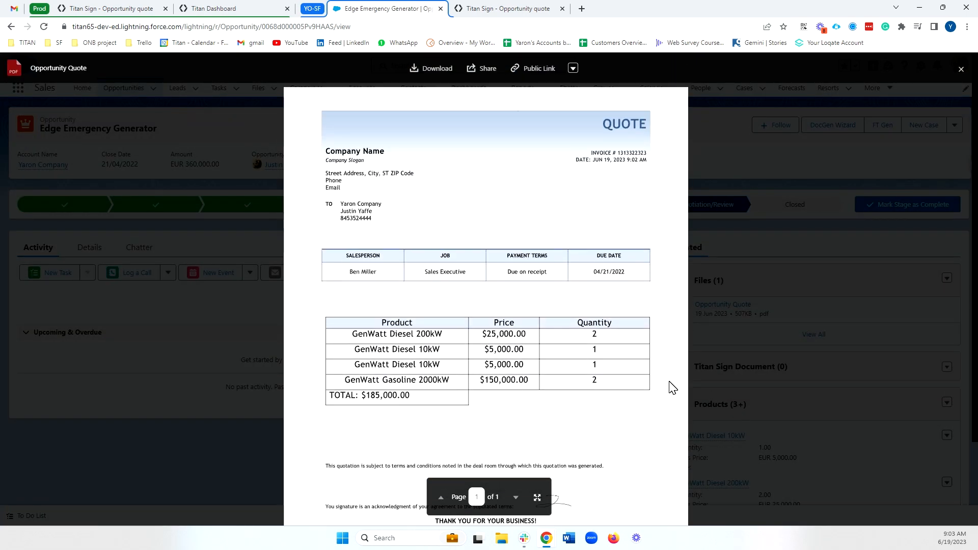
pyautogui.click(749, 342)
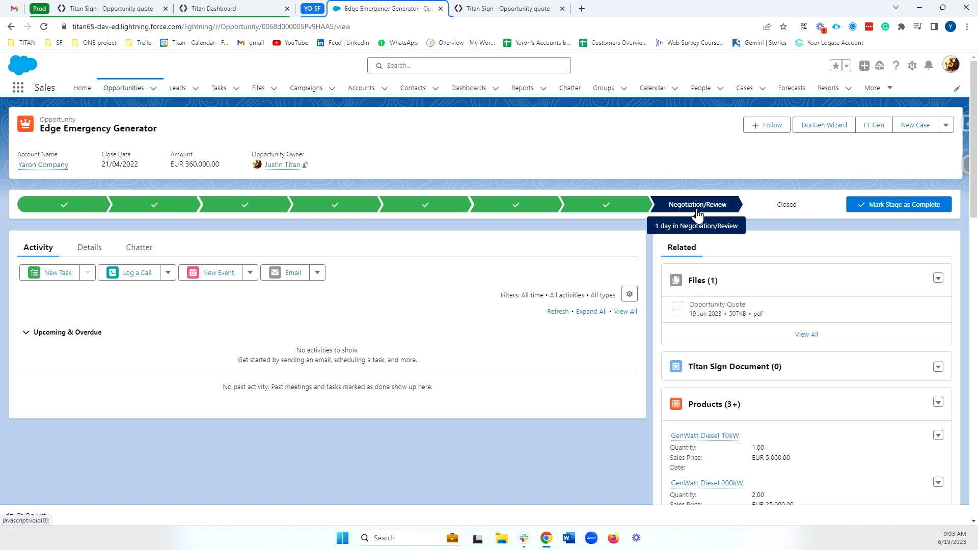
# Switch to the Titan Dashboard, dismiss the Edit Collaborators dialog, and examine the integration logs' Files (create) and Opportunity (update) entries
pyautogui.click(214, 9)
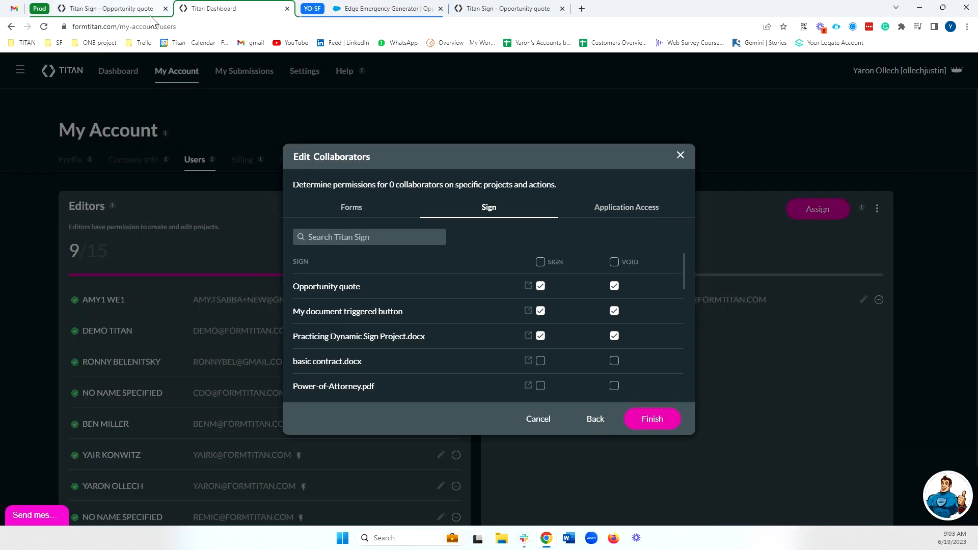
pyautogui.click(680, 155)
pyautogui.click(304, 71)
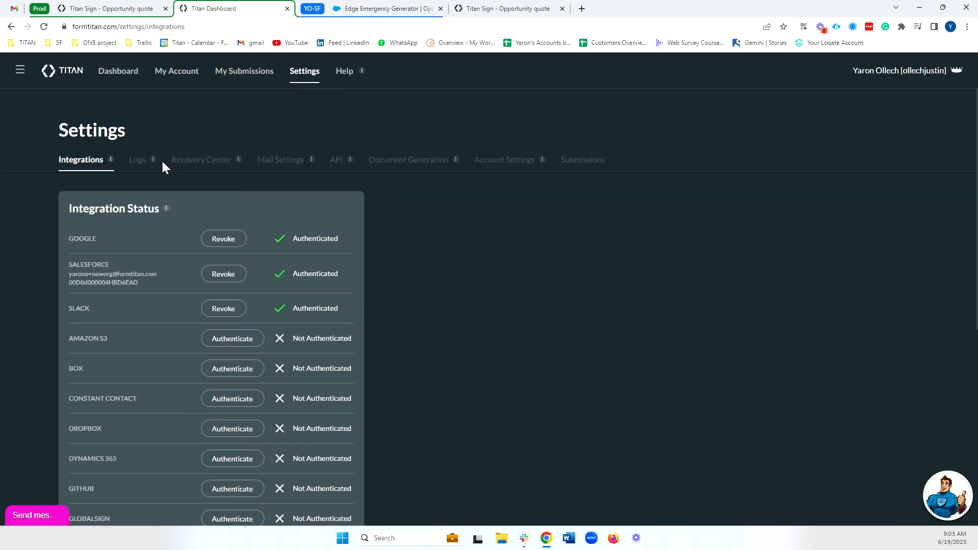
pyautogui.click(138, 162)
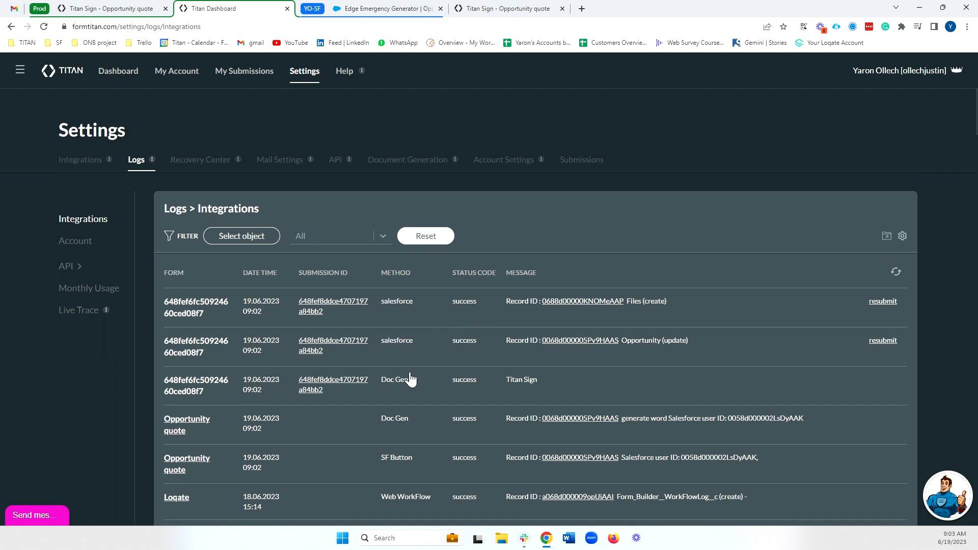
pyautogui.moveTo(683, 307); pyautogui.dragTo(623, 306)
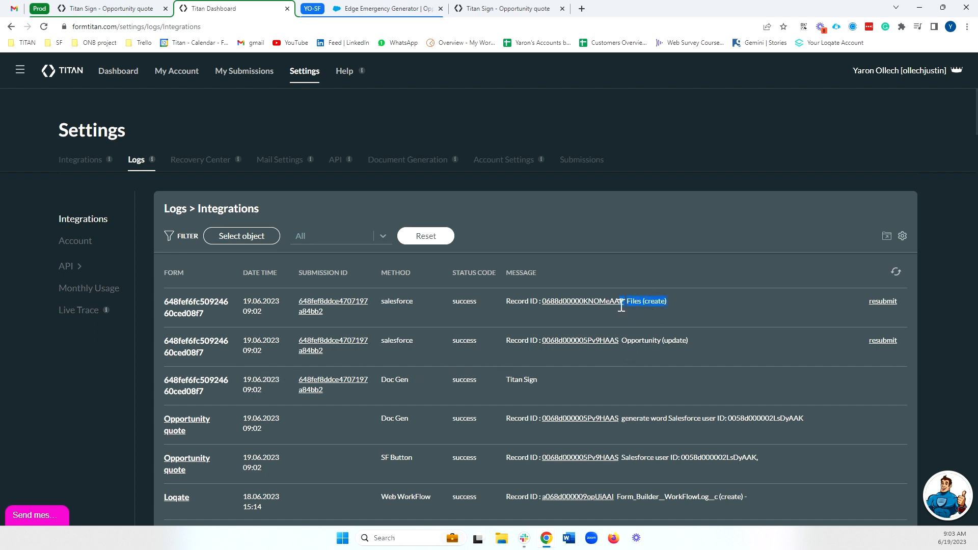
pyautogui.moveTo(708, 349); pyautogui.dragTo(619, 352)
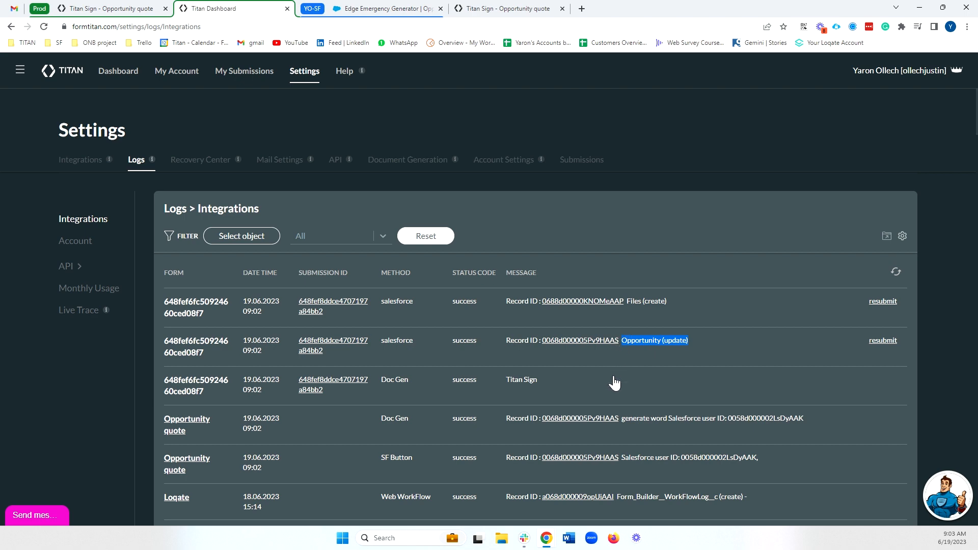
# Return to the Opportunity quote project in Titan Sign and open its Push To Salesforce settings
pyautogui.hotkey('ctrl', 'shift', 'Tab')
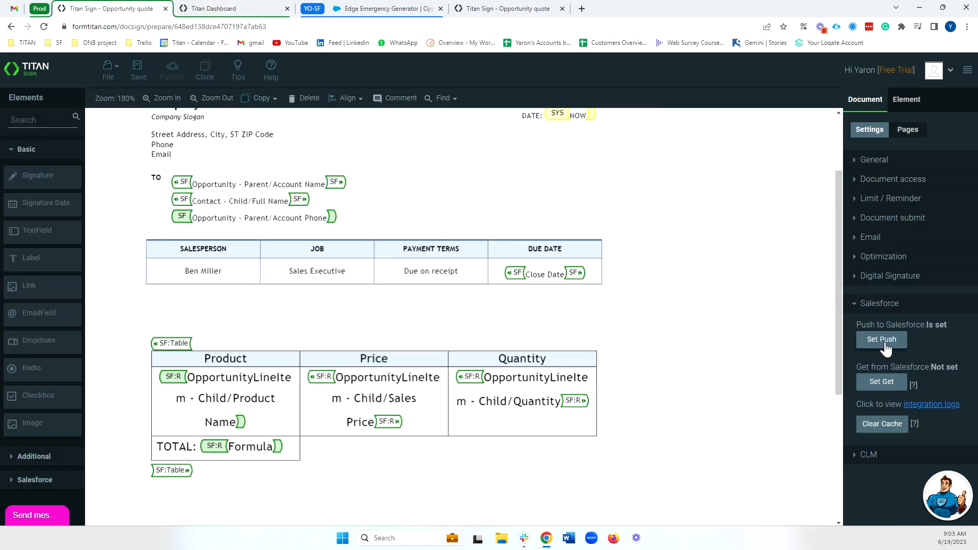
pyautogui.click(884, 341)
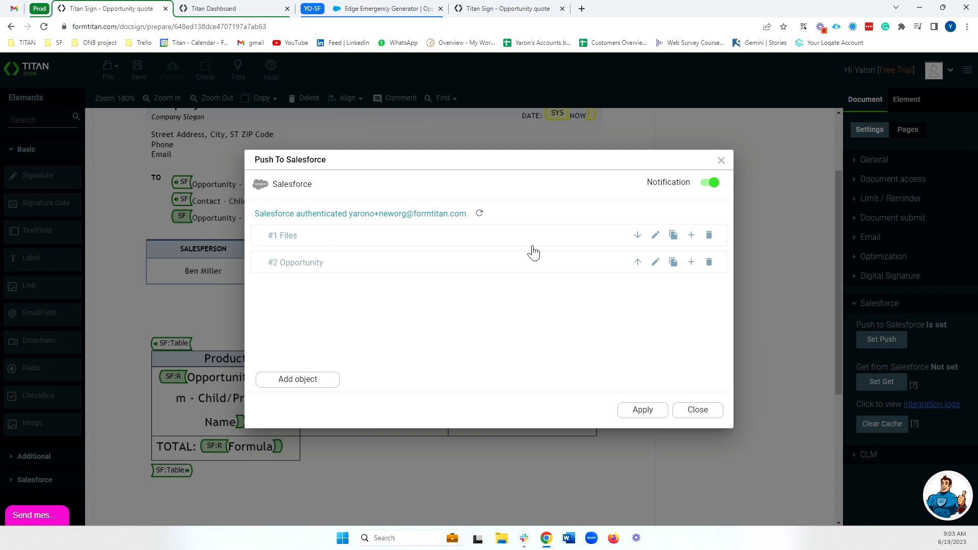